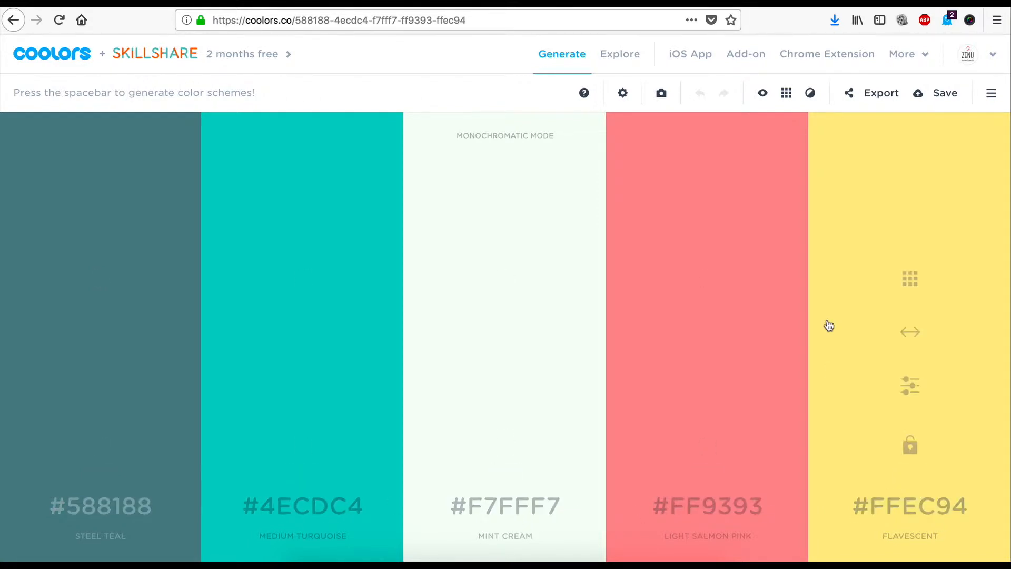
Step: Copy the URL of the current palette and load it in a private browser window
{"action": "left_click", "coordinate": [877, 97]}
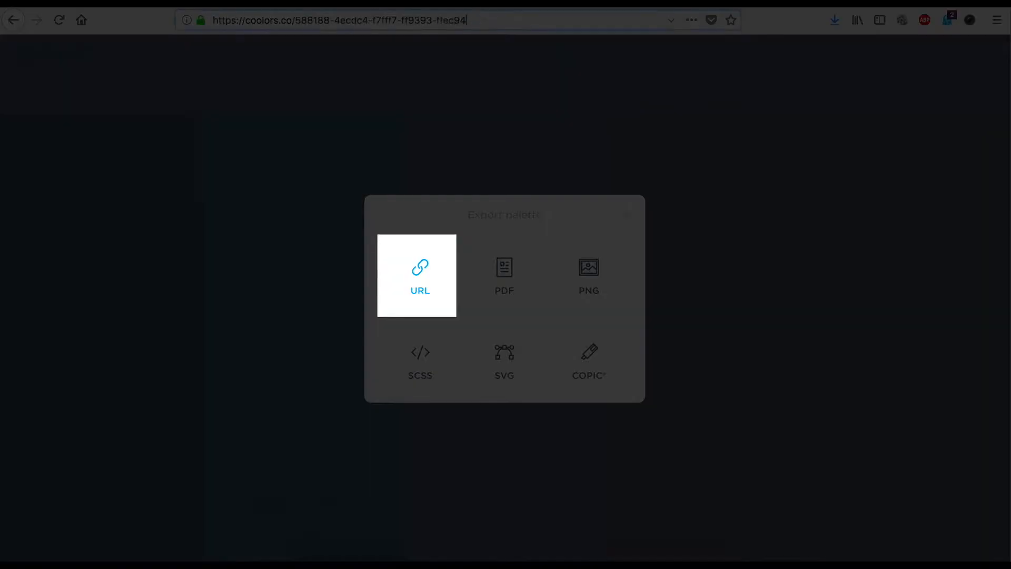
{"action": "left_click", "coordinate": [466, 20]}
{"action": "key", "text": "super+c"}
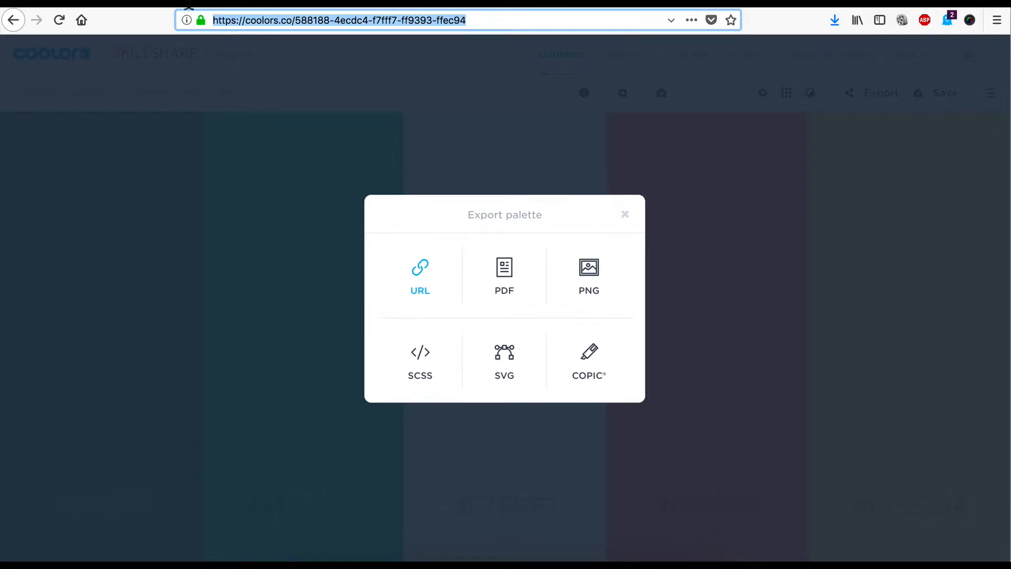
{"action": "left_click", "coordinate": [256, 88]}
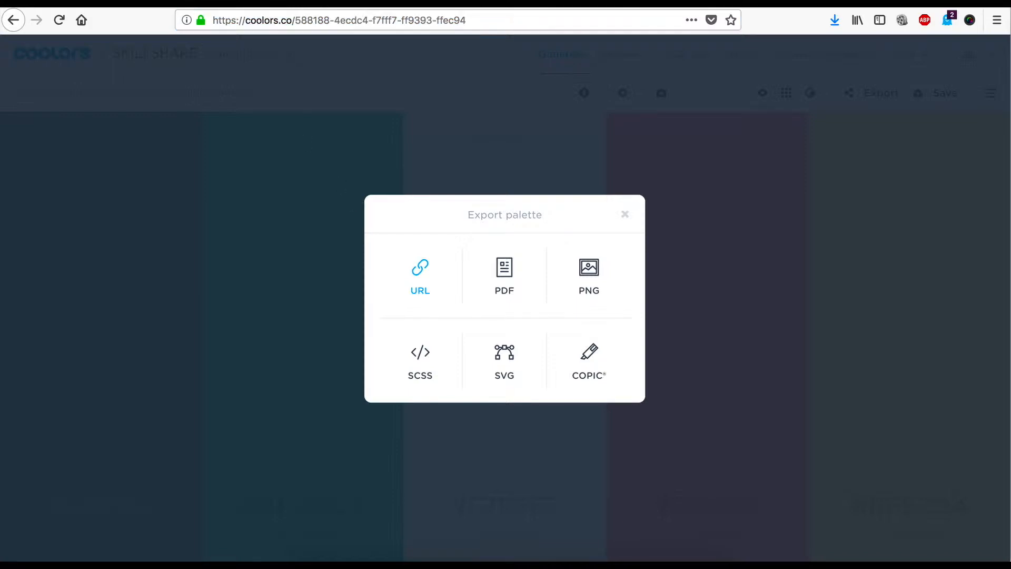
{"action": "left_click", "coordinate": [89, 3]}
{"action": "left_click", "coordinate": [117, 19]}
{"action": "key", "text": "super+v"}
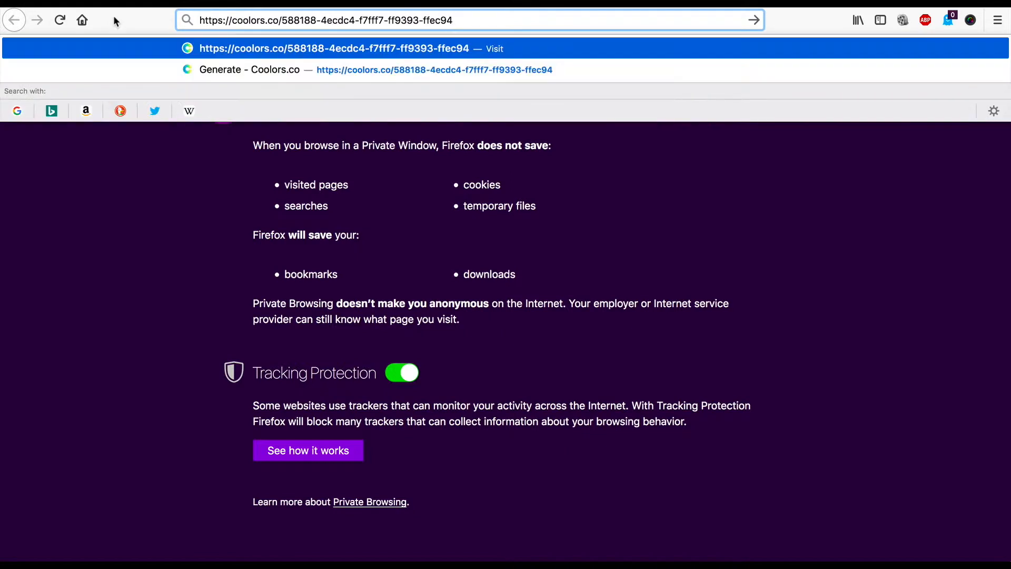
{"action": "key", "text": "Return"}
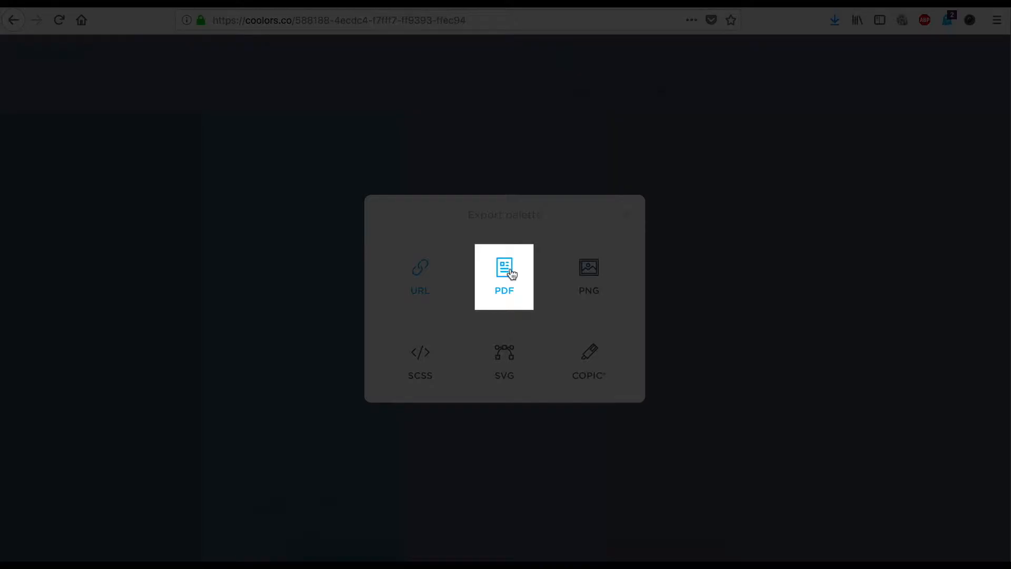
Step: Export the palette as a PDF and as a PNG image, viewing each result before returning to the palette
{"action": "left_click", "coordinate": [511, 272]}
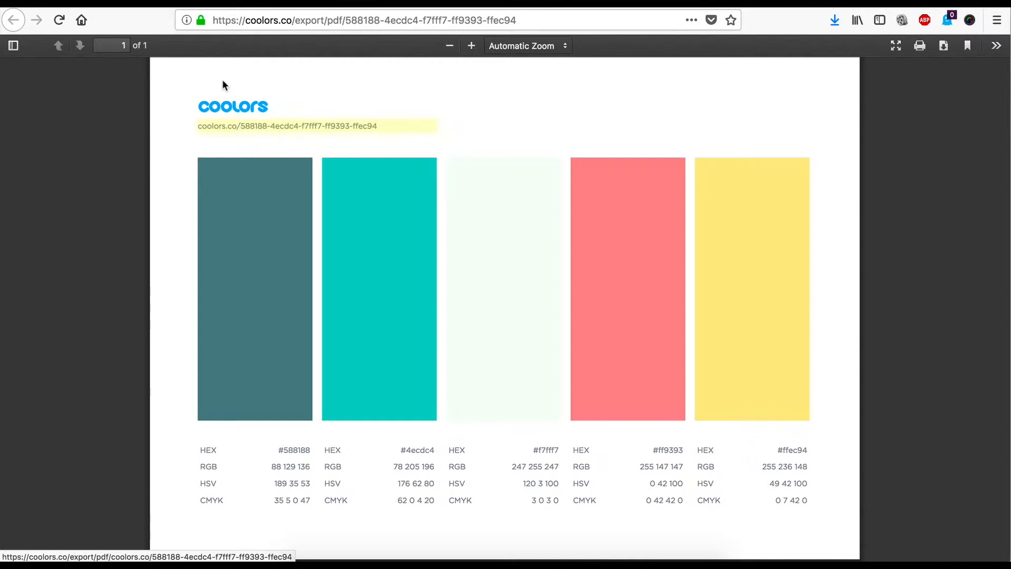
{"action": "key", "text": "super+Left"}
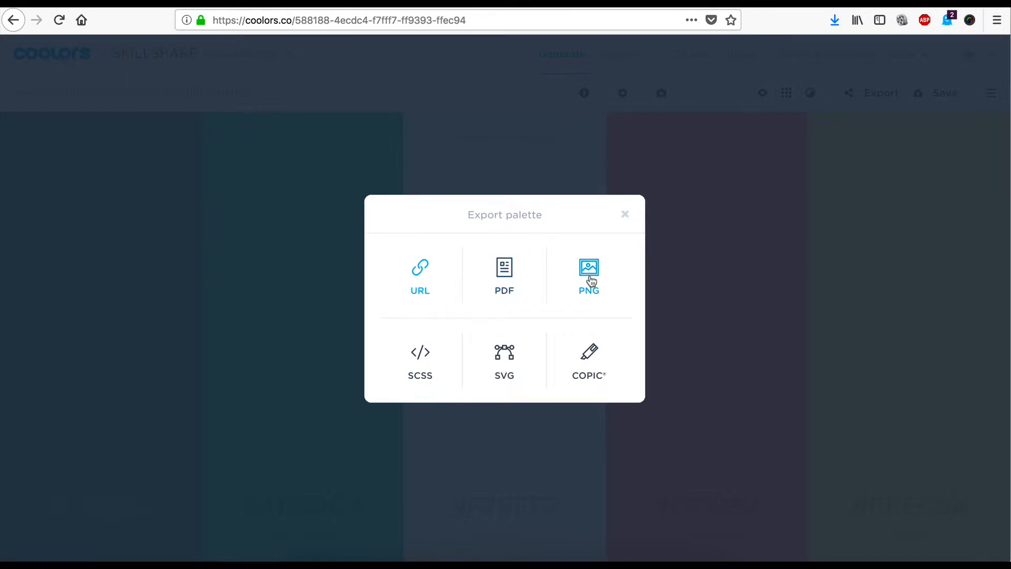
{"action": "left_click", "coordinate": [590, 279]}
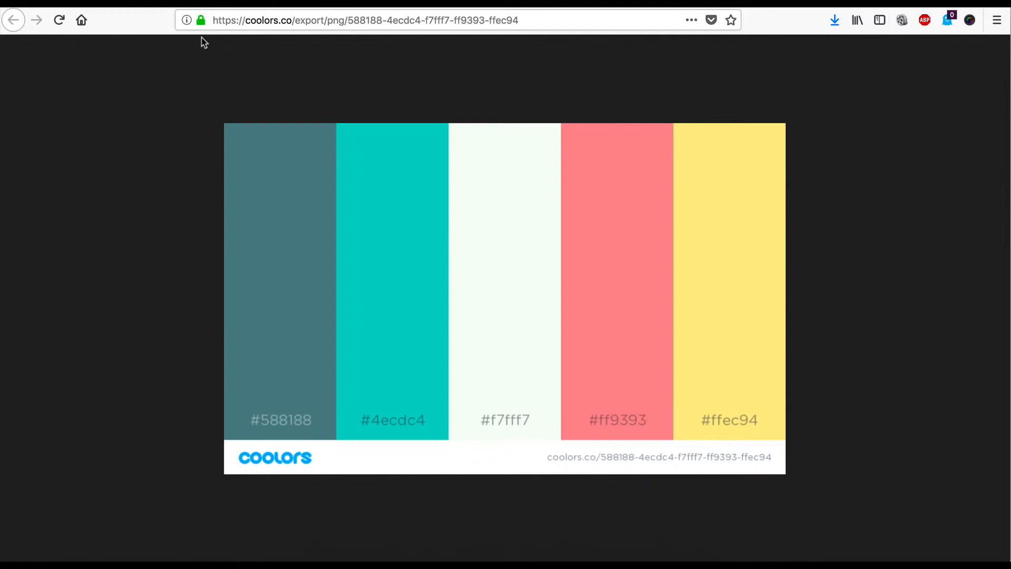
{"action": "left_click", "coordinate": [195, 3]}
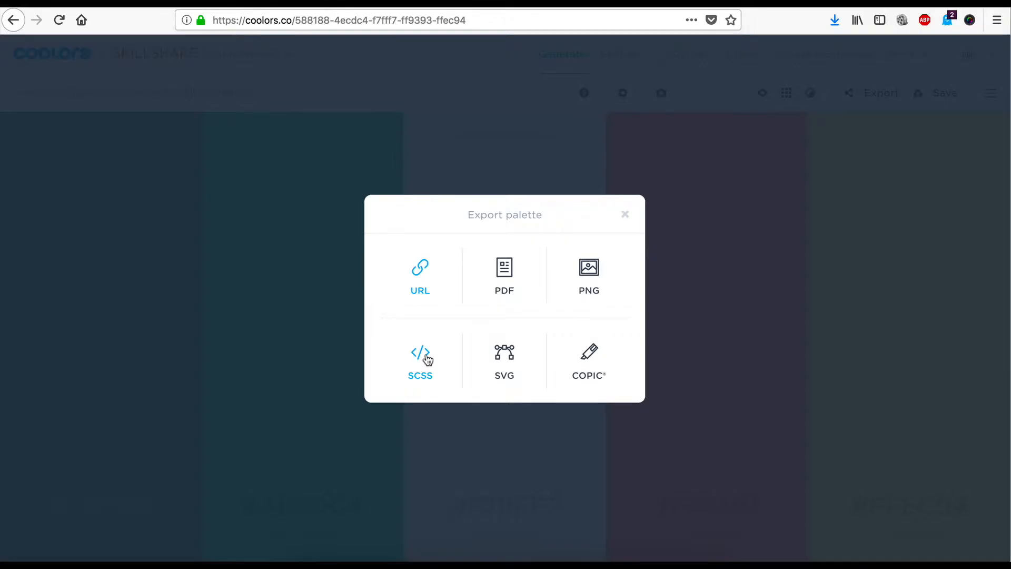
Step: Export the palette in SCSS and SVG formats, saving the files palette.scss and palette.svg
{"action": "left_click", "coordinate": [426, 354]}
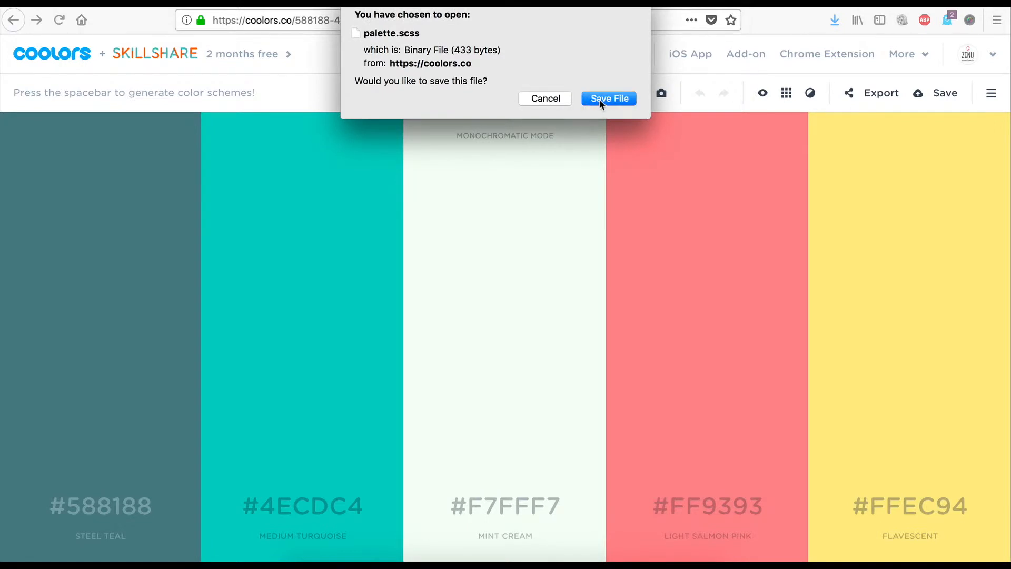
{"action": "left_click", "coordinate": [600, 100]}
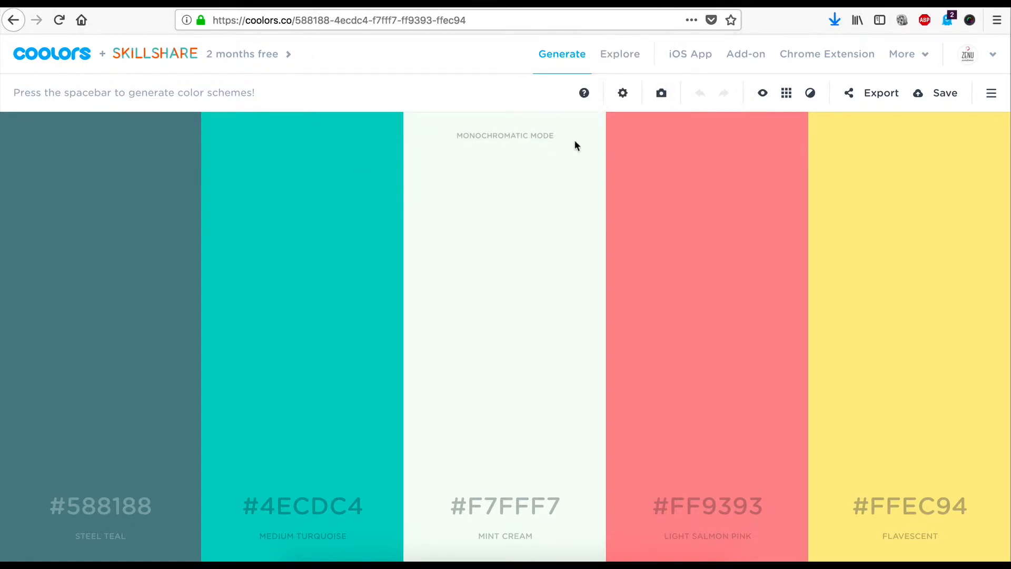
{"action": "left_click", "coordinate": [873, 93]}
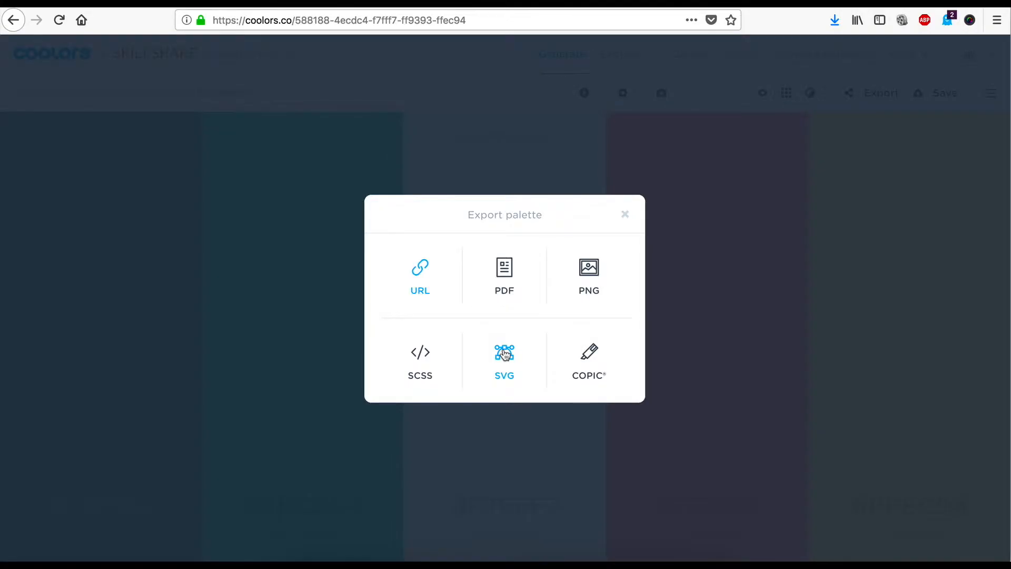
{"action": "left_click", "coordinate": [504, 353]}
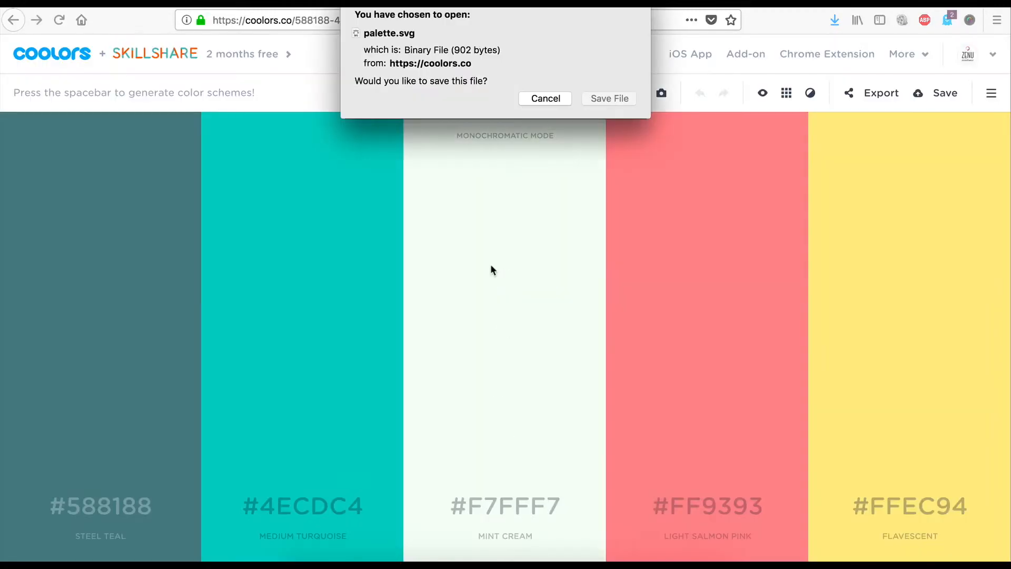
{"action": "left_click", "coordinate": [625, 104]}
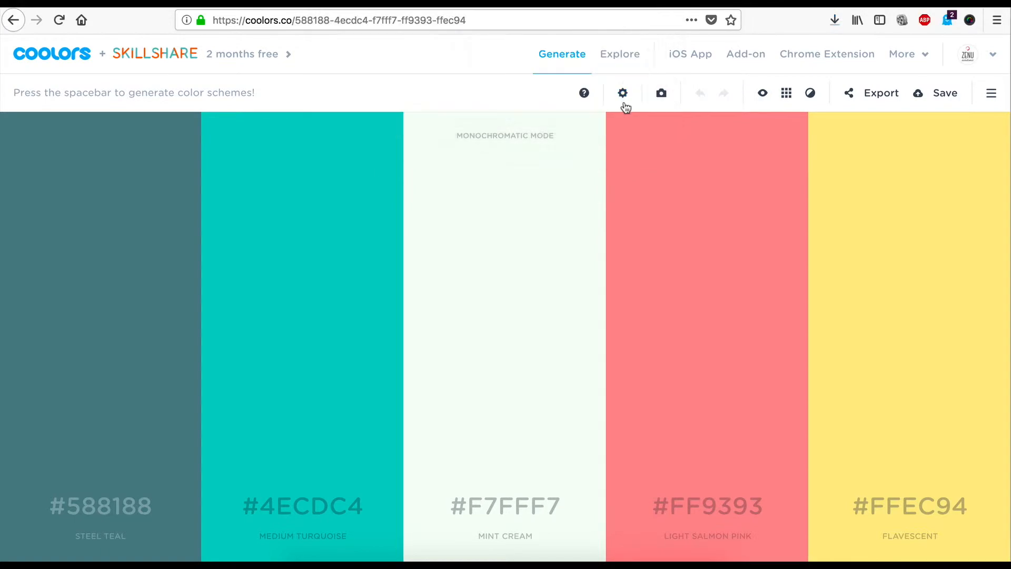
Step: Export the palette in COPIC format
{"action": "left_click", "coordinate": [877, 93]}
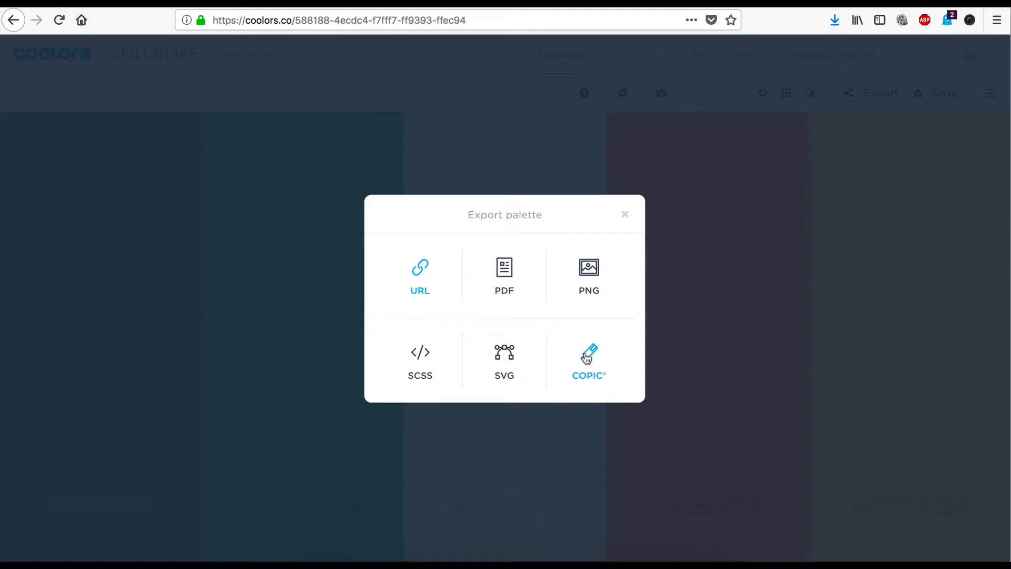
{"action": "left_click", "coordinate": [587, 358]}
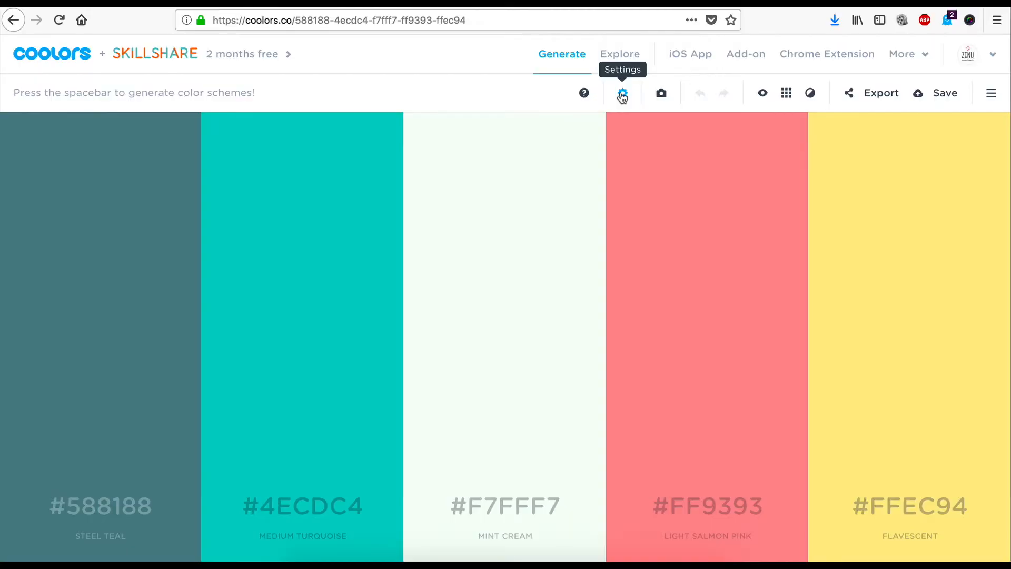
Step: Turn Isolation mode on in the generator settings, view the separated swatches, and turn it off again
{"action": "left_click", "coordinate": [622, 93]}
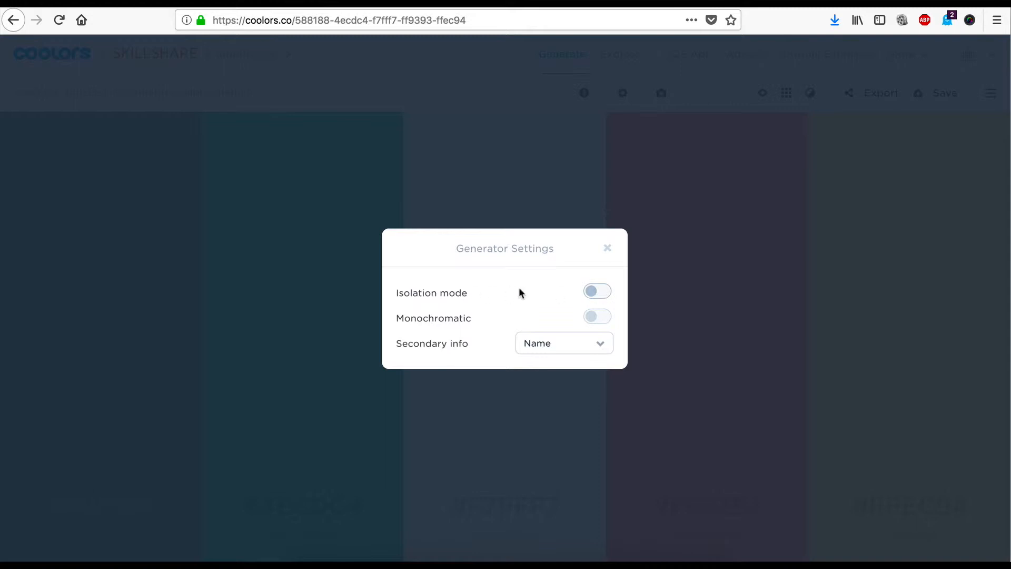
{"action": "left_click", "coordinate": [603, 299]}
{"action": "left_click", "coordinate": [607, 249]}
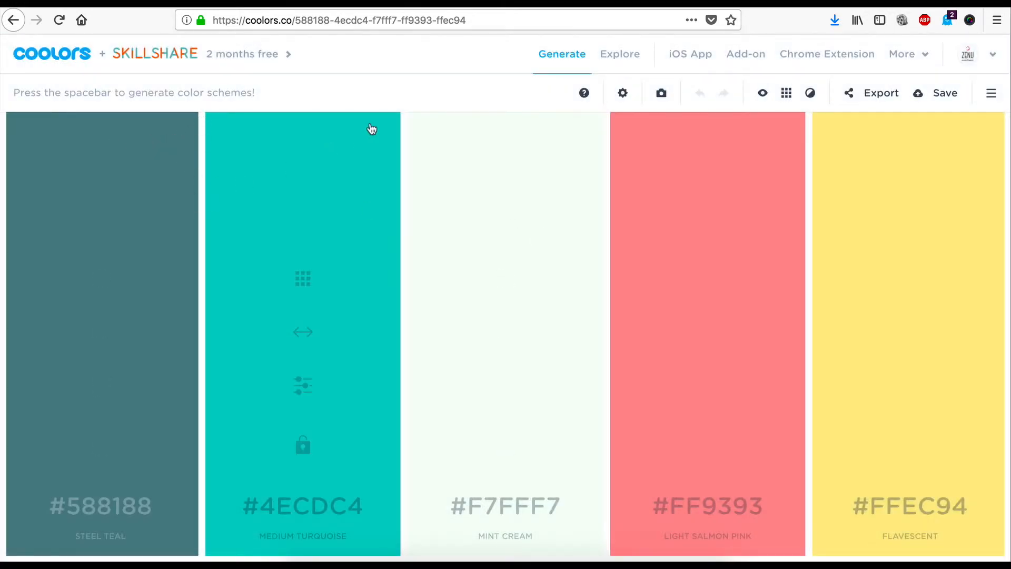
{"action": "left_click", "coordinate": [622, 93]}
{"action": "left_click", "coordinate": [594, 293]}
{"action": "left_click", "coordinate": [610, 118]}
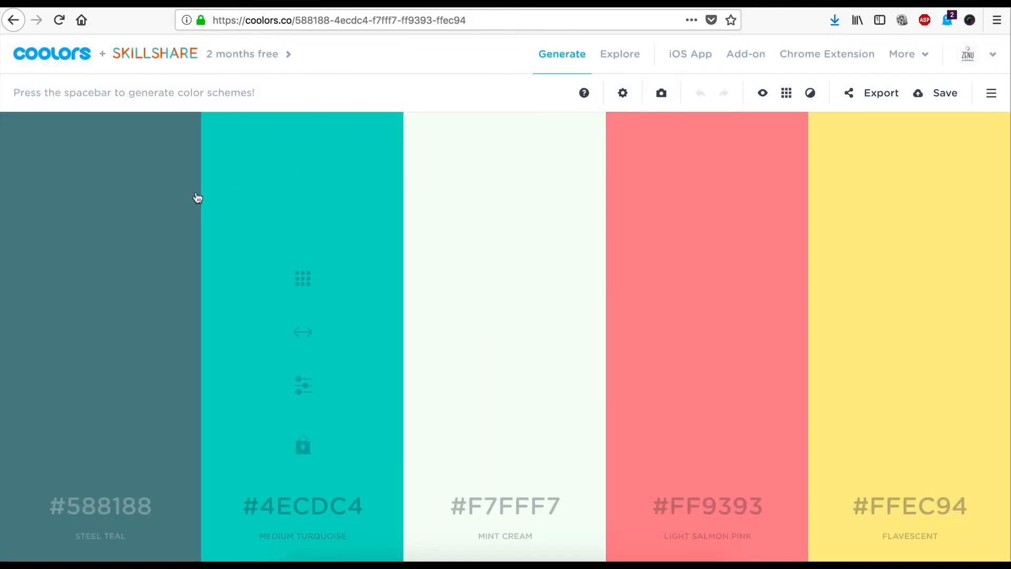
Step: Enable Isolation mode in the generator settings and close them
{"action": "left_click", "coordinate": [623, 92]}
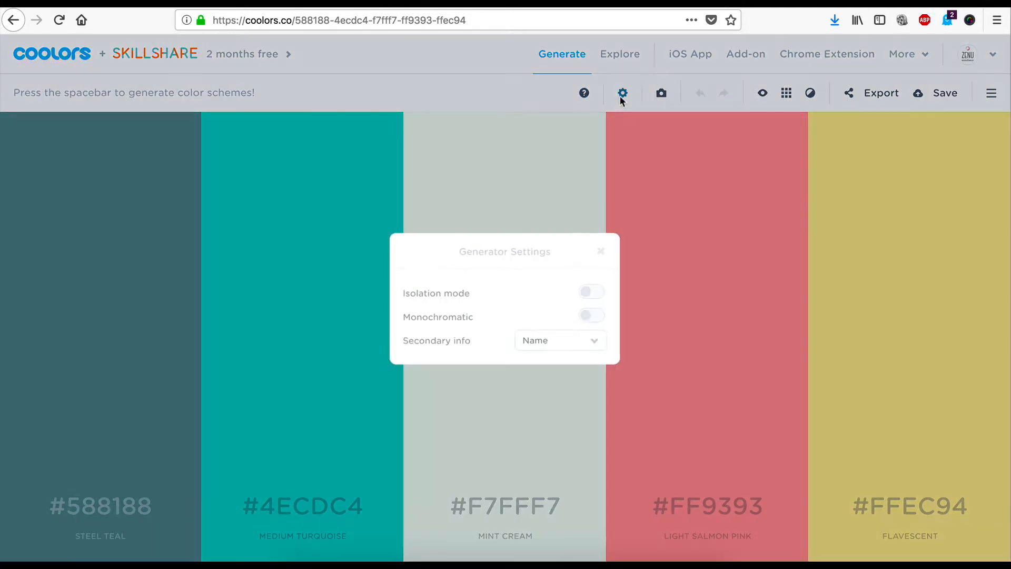
{"action": "left_click", "coordinate": [597, 293]}
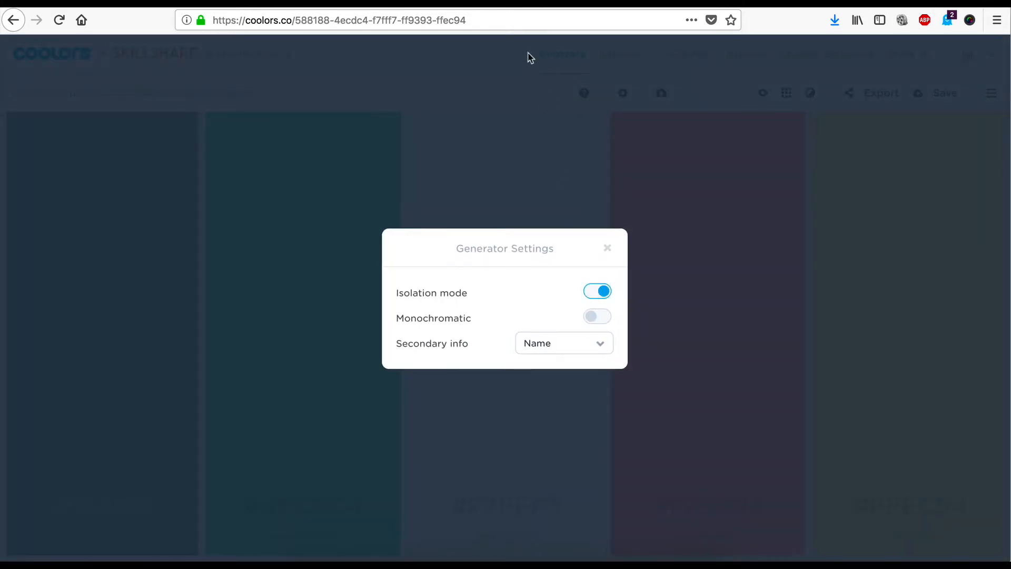
{"action": "left_click", "coordinate": [509, 83]}
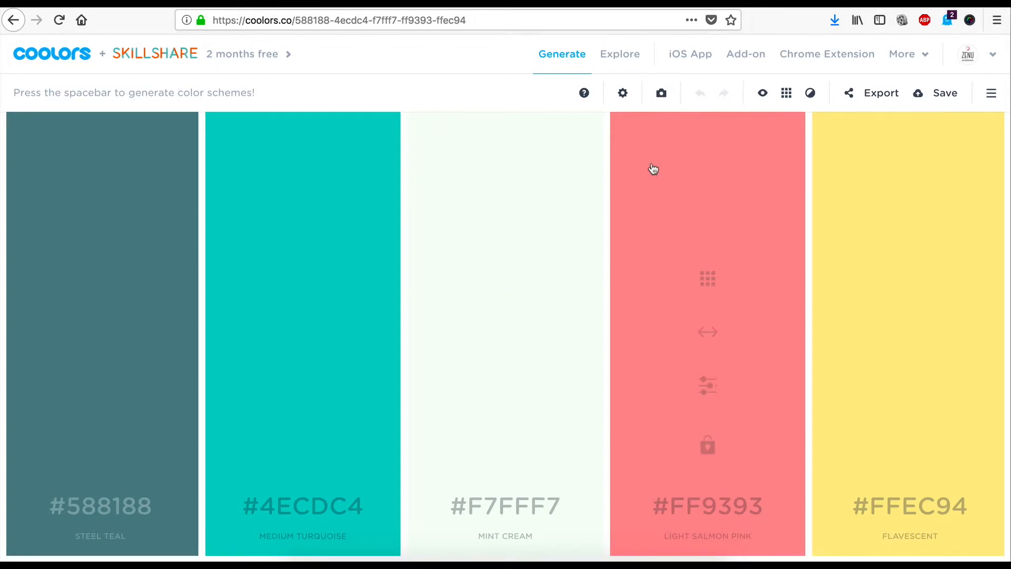
Step: Enable the Monochromatic option in the generator settings and close them
{"action": "left_click", "coordinate": [622, 92]}
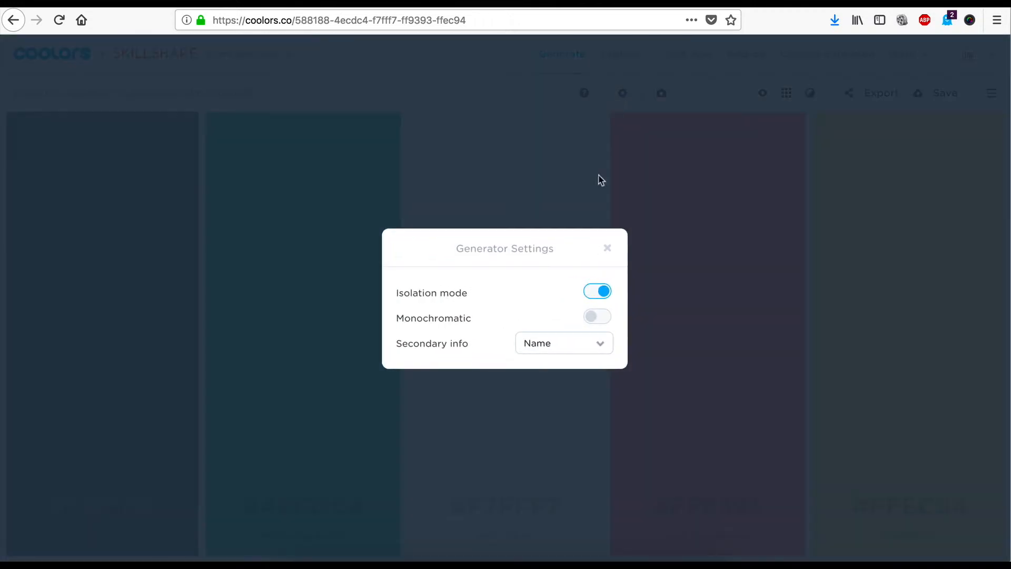
{"action": "left_click", "coordinate": [433, 319]}
{"action": "left_click", "coordinate": [553, 95]}
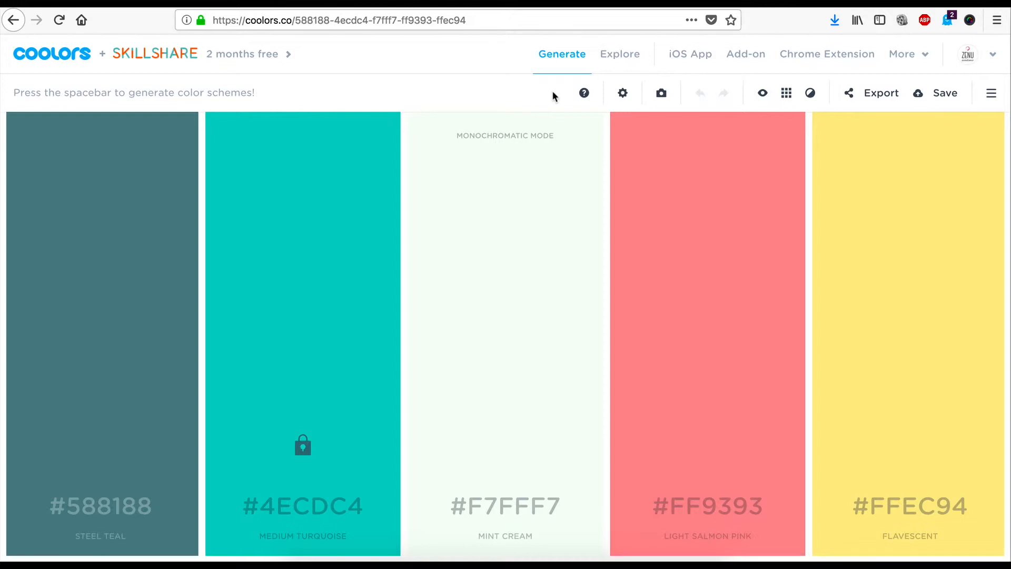
Step: Move the Light Salmon Pink swatch to third place, ahead of Mint Cream, and lock the Medium Turquoise swatch
{"action": "left_click_drag", "start_coordinate": [708, 334], "coordinate": [537, 334]}
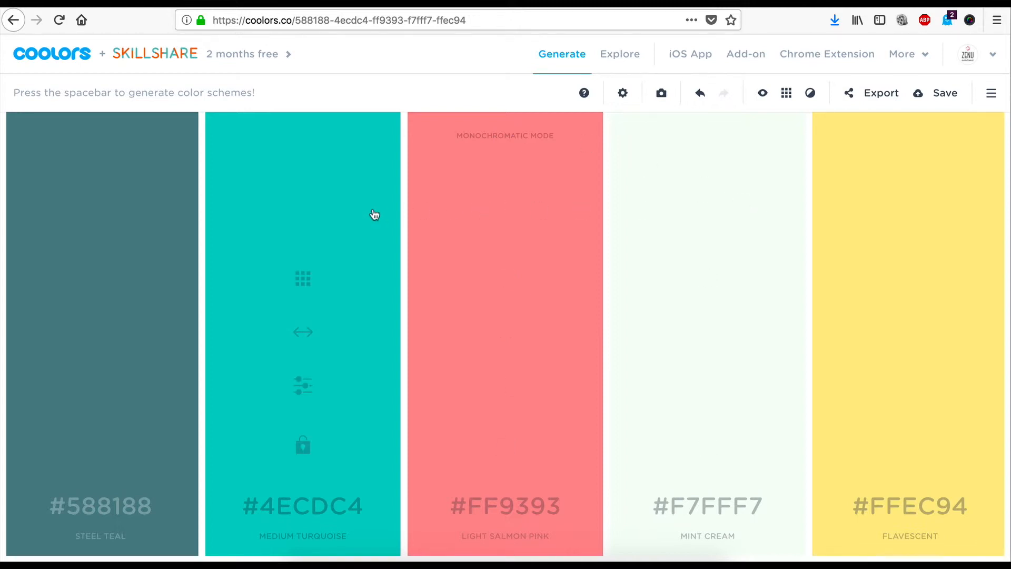
{"action": "left_click", "coordinate": [305, 446]}
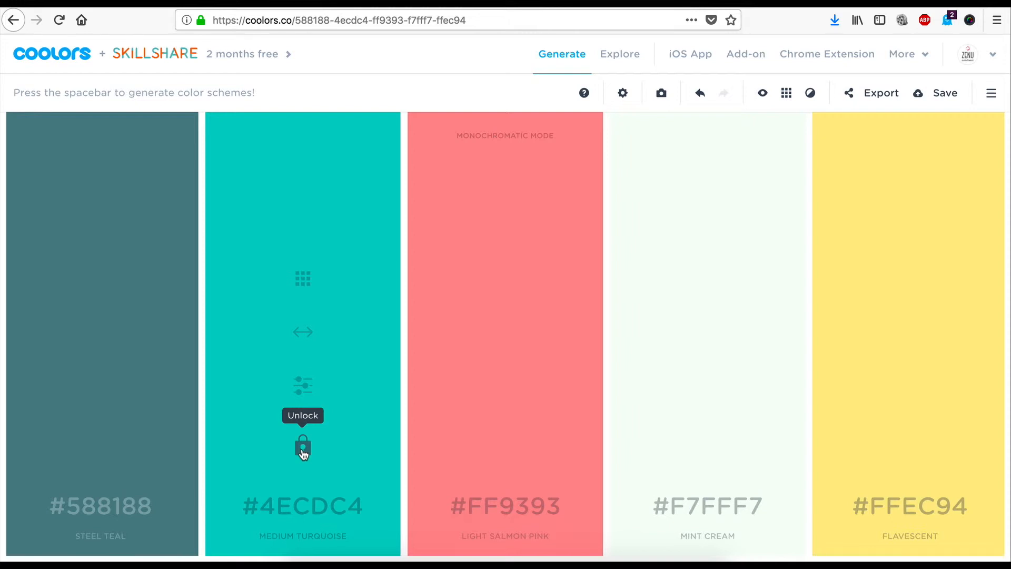
Step: Generate several new monochromatic schemes around the locked #4ECDC4 swatch
{"action": "key", "text": "space"}
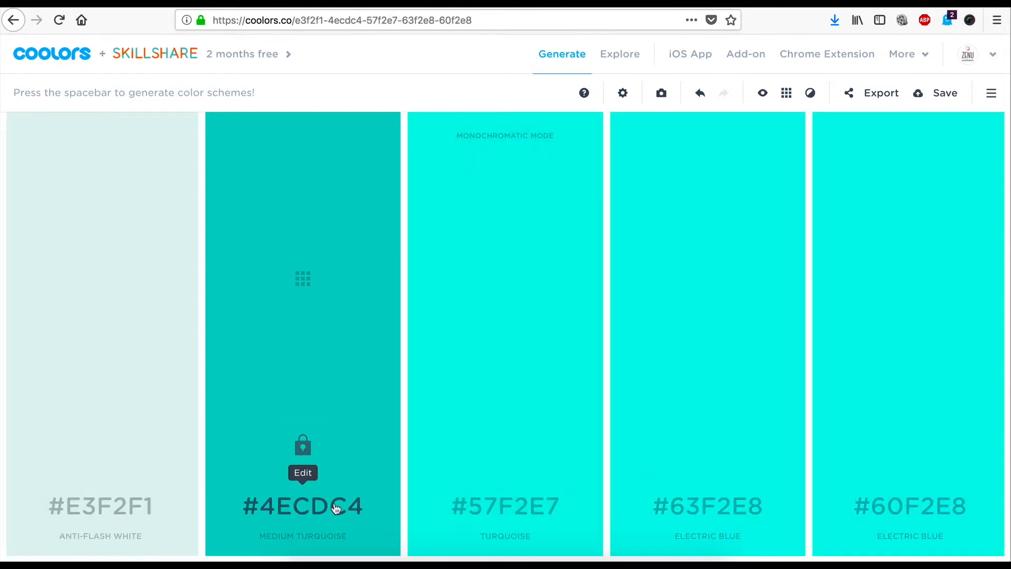
{"action": "key", "text": "space"}
{"action": "key", "text": "space"}
{"action": "key", "text": "space"}
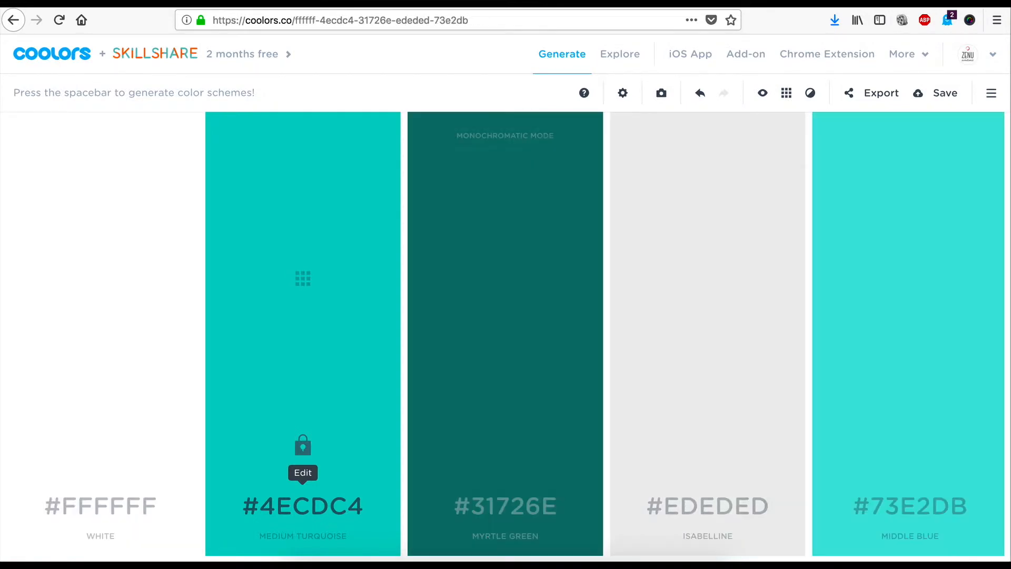
{"action": "key", "text": "space"}
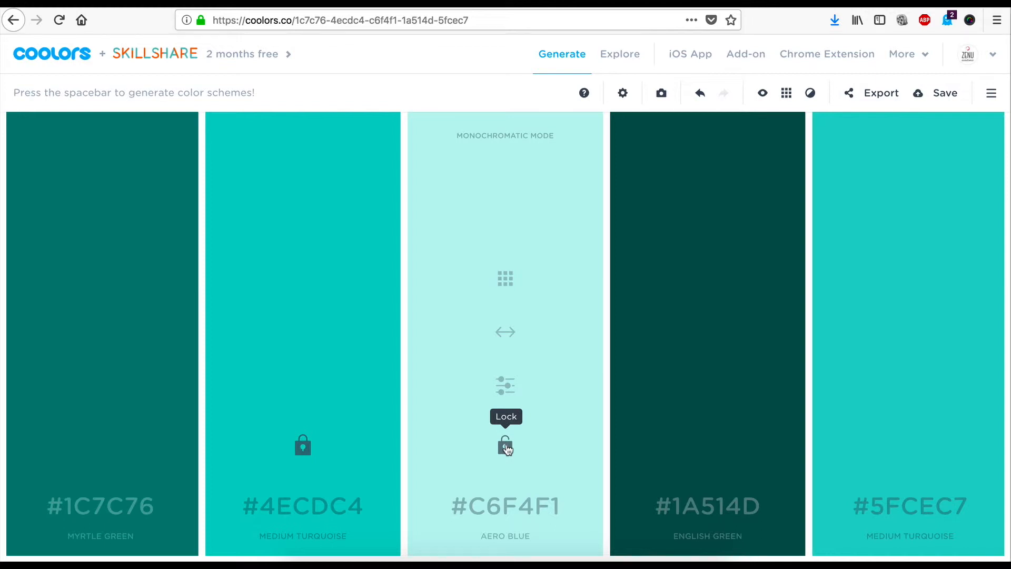
Step: Lock the #C6F4F1 and #1C7C76 swatches and regenerate the two remaining unlocked colors several times
{"action": "left_click", "coordinate": [506, 446]}
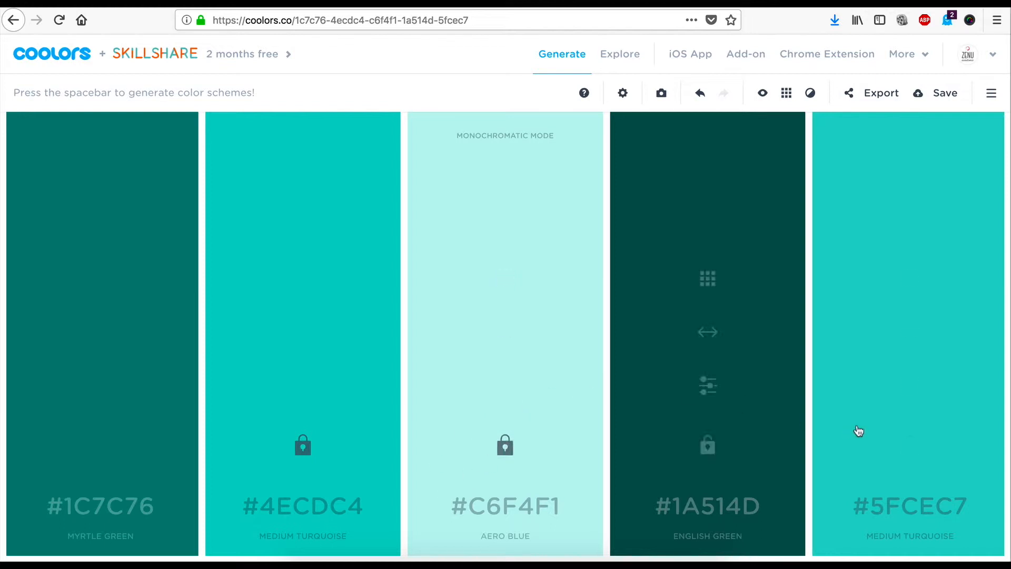
{"action": "left_click", "coordinate": [100, 446]}
{"action": "key", "text": "space"}
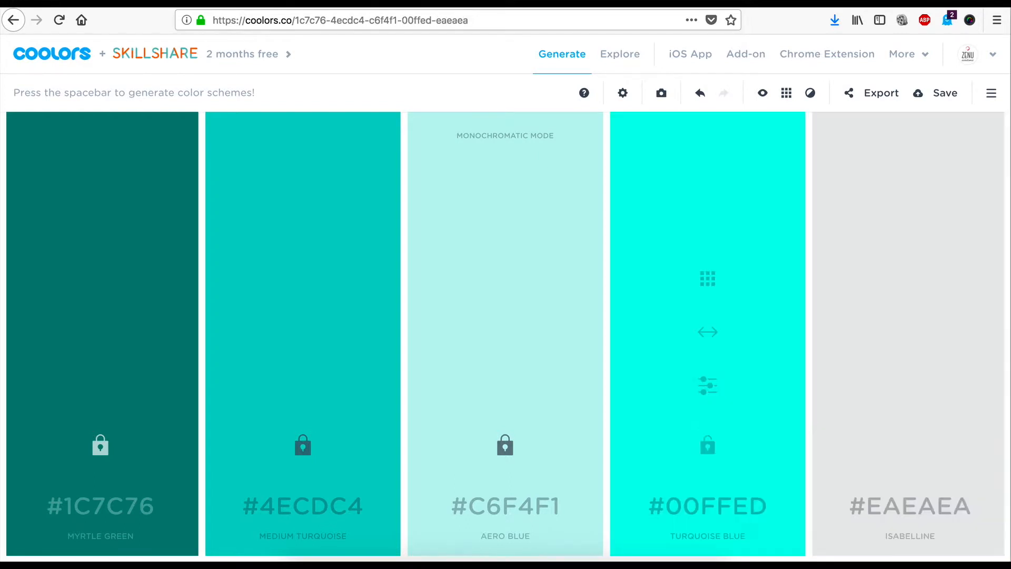
{"action": "key", "text": "space"}
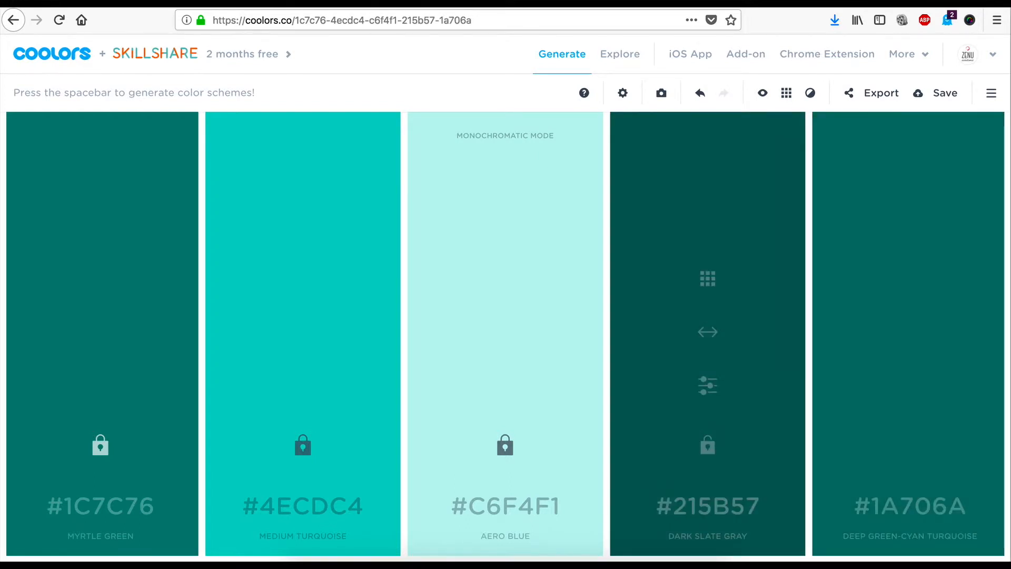
{"action": "key", "text": "space"}
{"action": "key", "text": "space"}
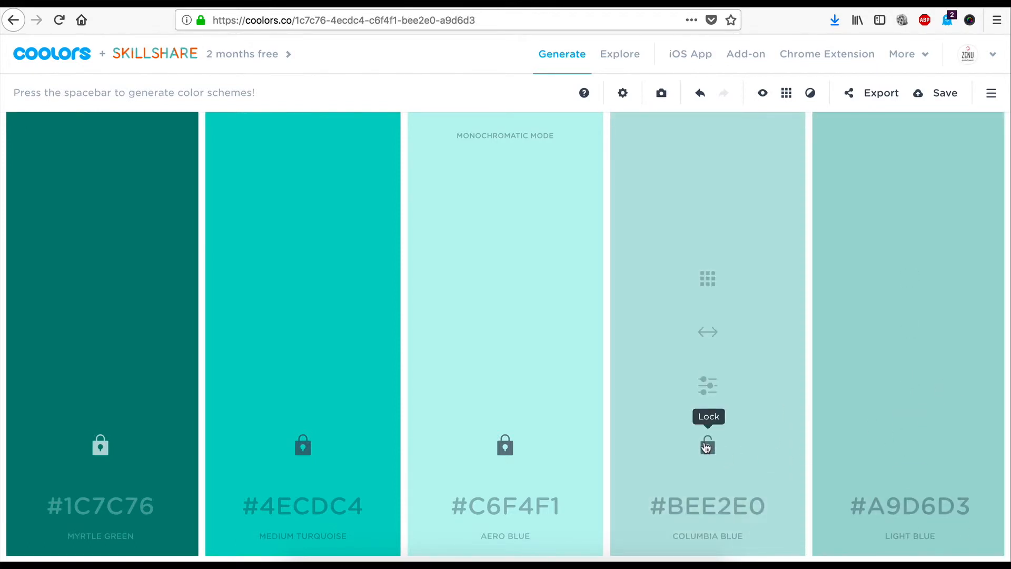
Step: Adjust the saturation and hue of the fourth swatch to make it #7FE2D0
{"action": "left_click", "coordinate": [707, 385]}
{"action": "left_click_drag", "start_coordinate": [656, 291], "coordinate": [705, 291]}
{"action": "left_click_drag", "start_coordinate": [713, 252], "coordinate": [708, 252]}
{"action": "left_click", "coordinate": [857, 258]}
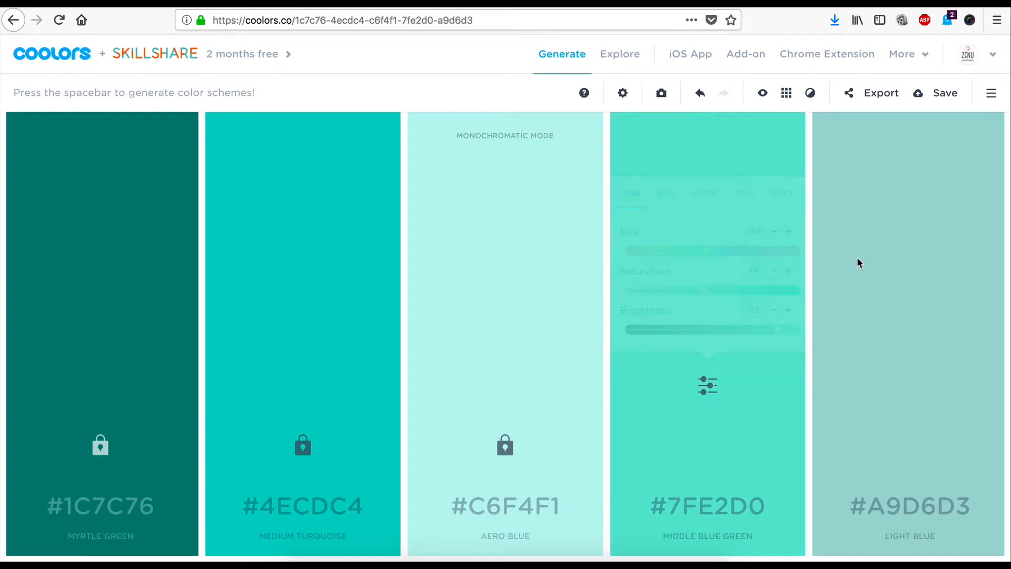
Step: Choose the lighter alternative shade #DFF0EF for the fifth swatch
{"action": "left_click", "coordinate": [908, 278]}
{"action": "left_click", "coordinate": [869, 197]}
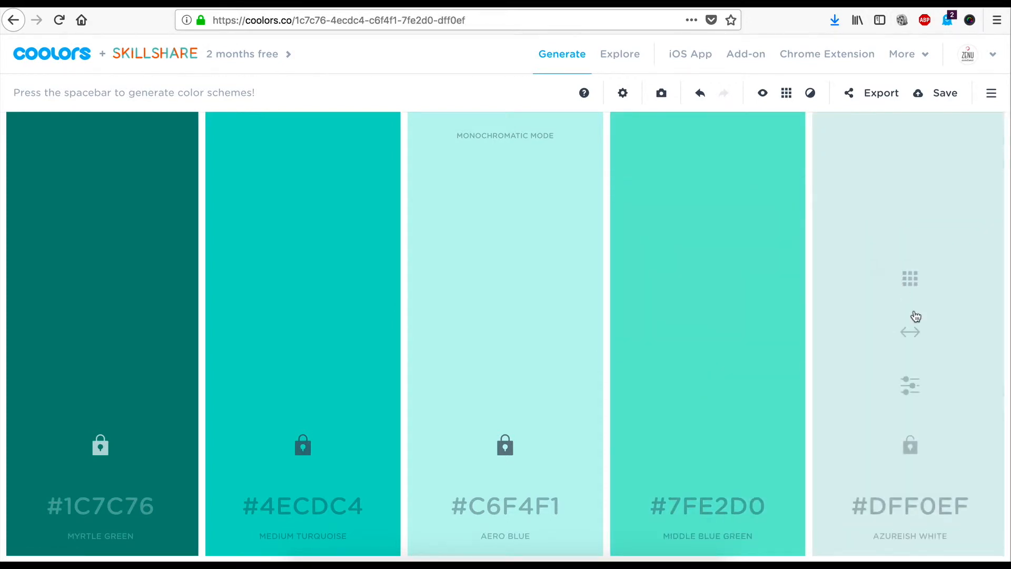
Step: Raise the fifth swatch's saturation to make it #21EFE1, and reorder the palette so it sits third and #C6F4F1 sits last
{"action": "left_click", "coordinate": [910, 385]}
{"action": "left_click_drag", "start_coordinate": [793, 290], "coordinate": [927, 290]}
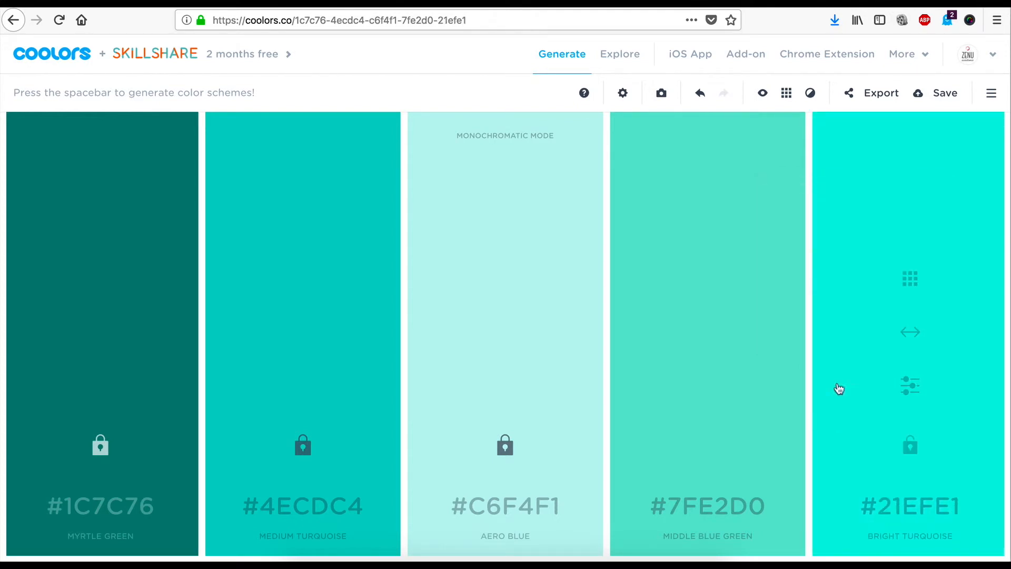
{"action": "left_click_drag", "start_coordinate": [910, 332], "coordinate": [521, 318]}
{"action": "left_click_drag", "start_coordinate": [918, 327], "coordinate": [706, 322]}
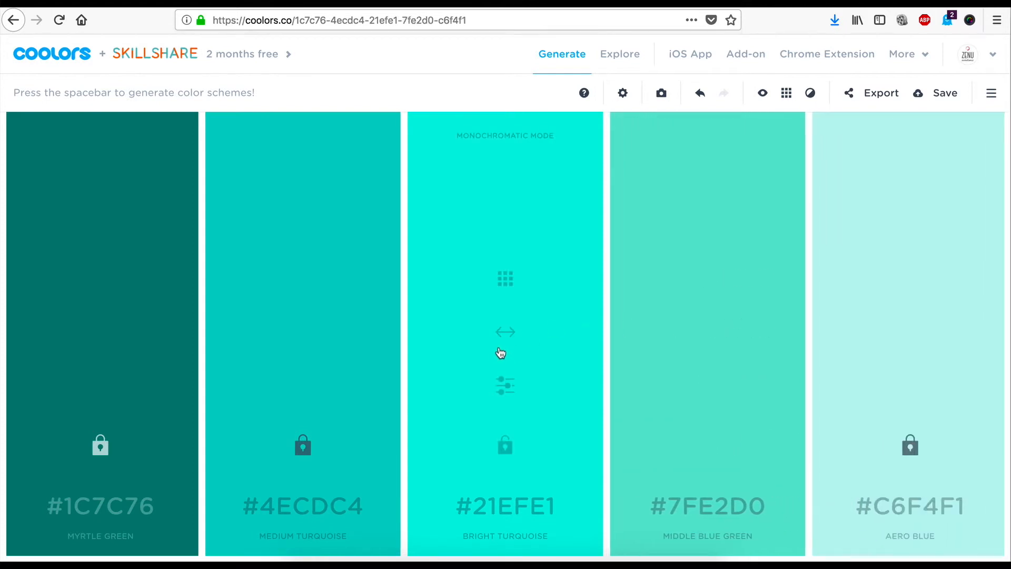
Step: Save the palette under the name Mint
{"action": "left_click", "coordinate": [950, 95]}
{"action": "type", "text": "Mint"}
{"action": "left_click", "coordinate": [521, 371]}
Step: Review the generator settings and set the swatches' secondary info to Off
{"action": "left_click", "coordinate": [623, 95]}
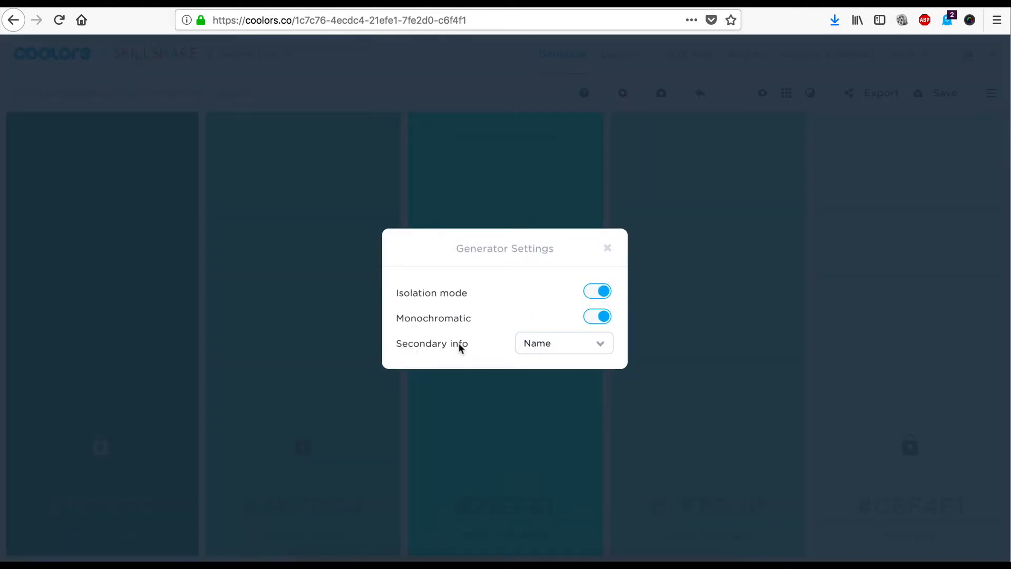
{"action": "left_click", "coordinate": [607, 248]}
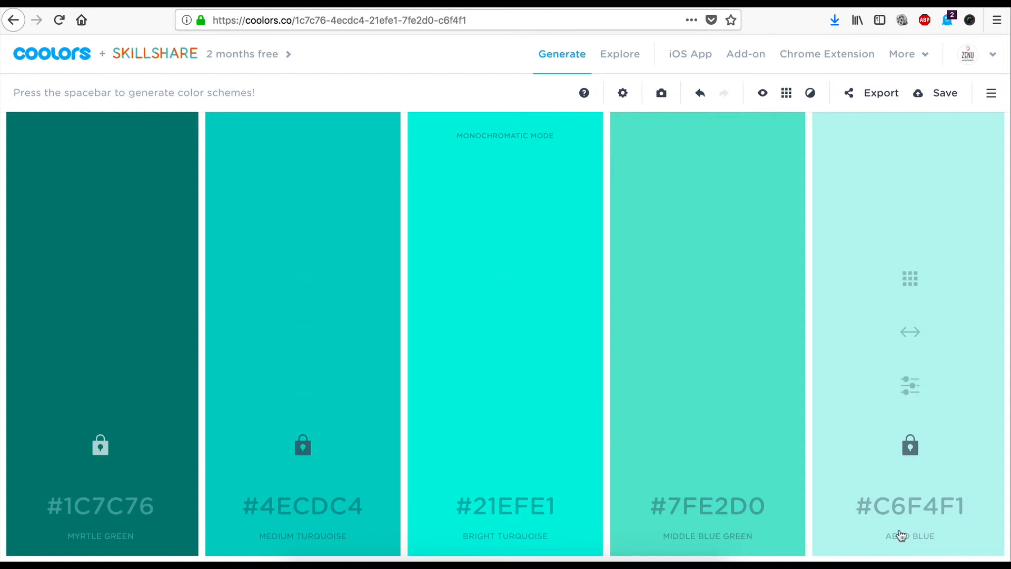
{"action": "left_click", "coordinate": [623, 93]}
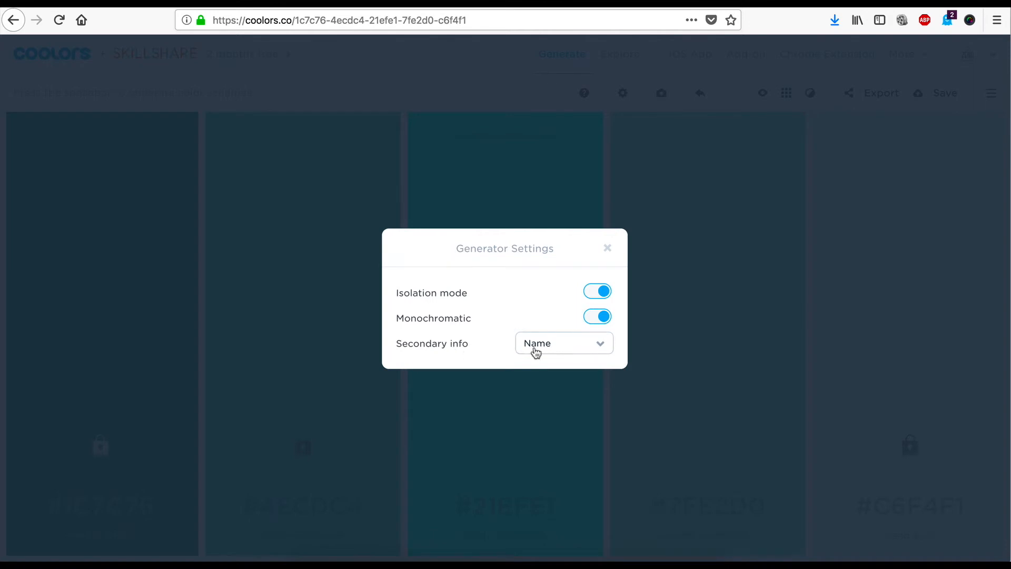
{"action": "left_click", "coordinate": [607, 248]}
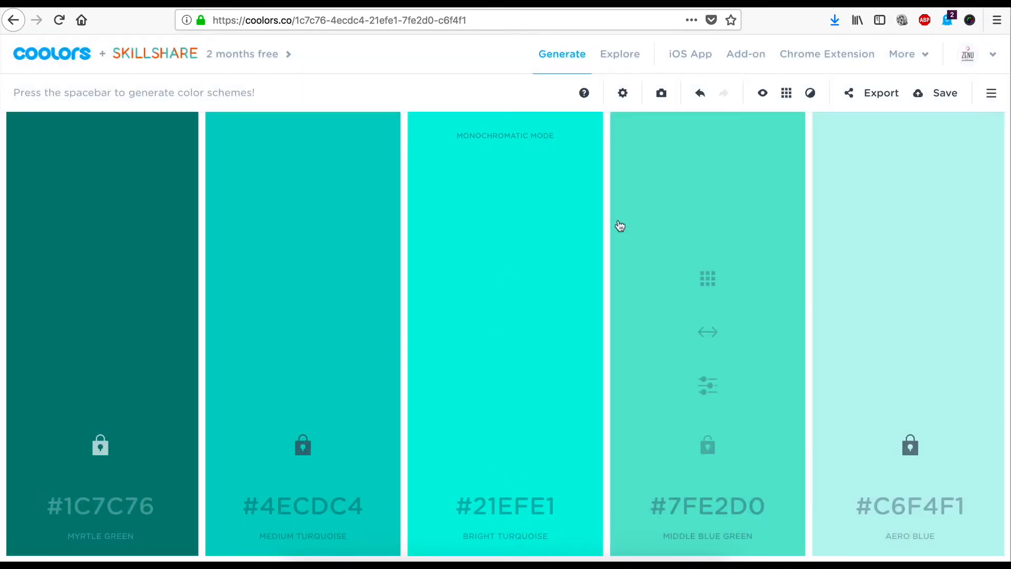
{"action": "left_click", "coordinate": [622, 94]}
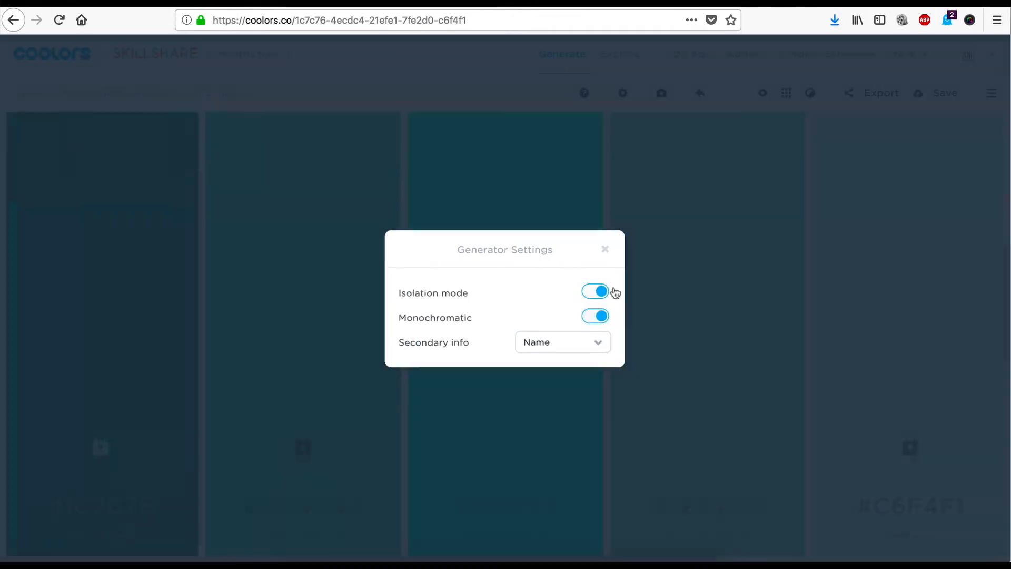
{"action": "left_click", "coordinate": [594, 346]}
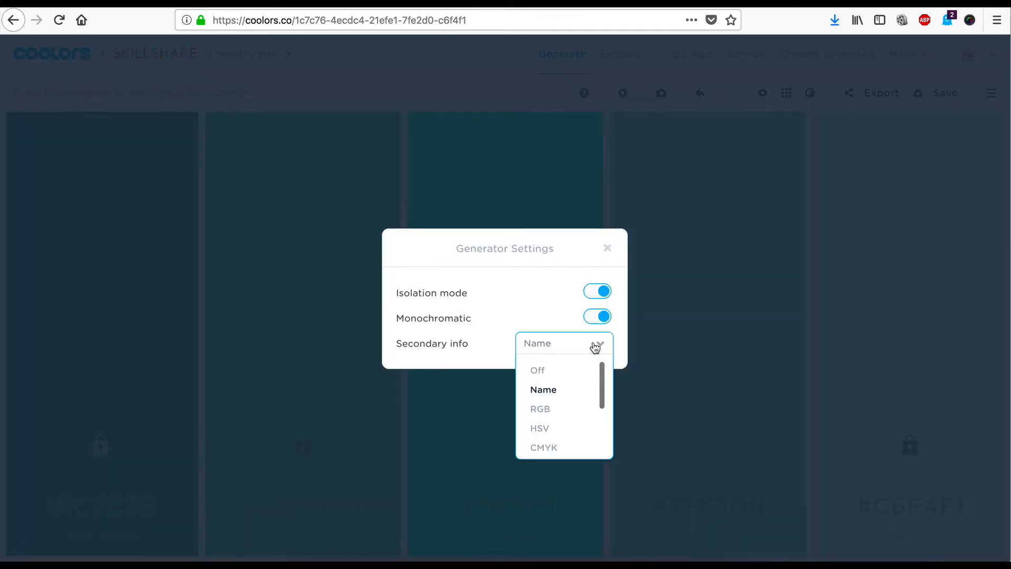
{"action": "left_click", "coordinate": [578, 372]}
{"action": "left_click", "coordinate": [607, 248]}
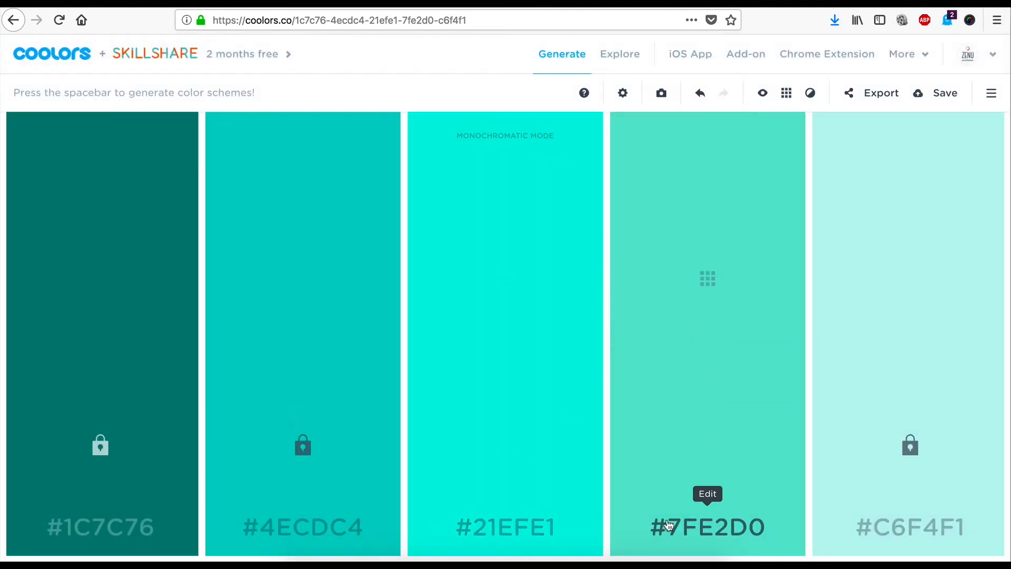
Step: Set the secondary info in the generator settings to RGB so each swatch shows its RGB values
{"action": "left_click", "coordinate": [622, 93]}
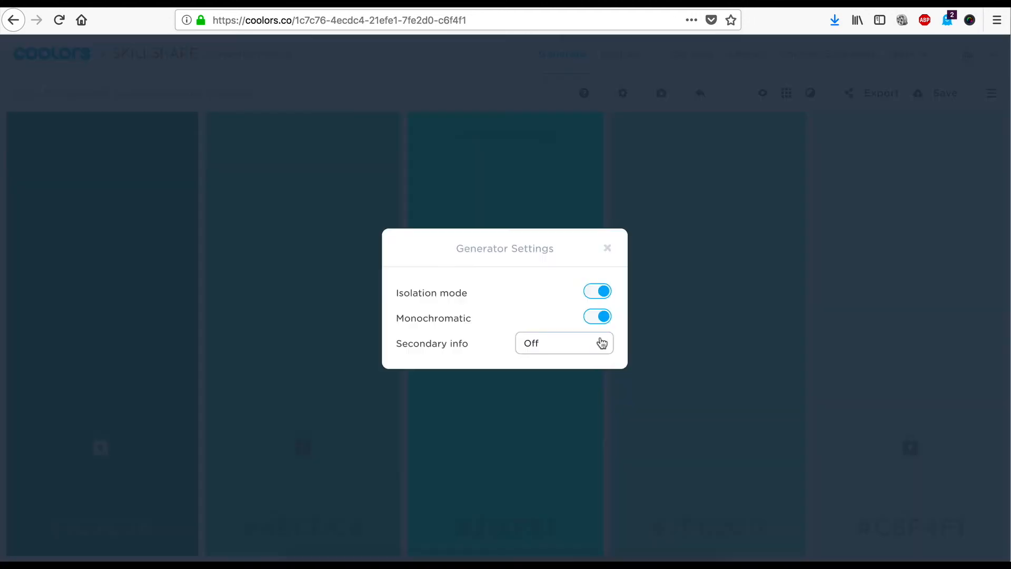
{"action": "left_click", "coordinate": [601, 344]}
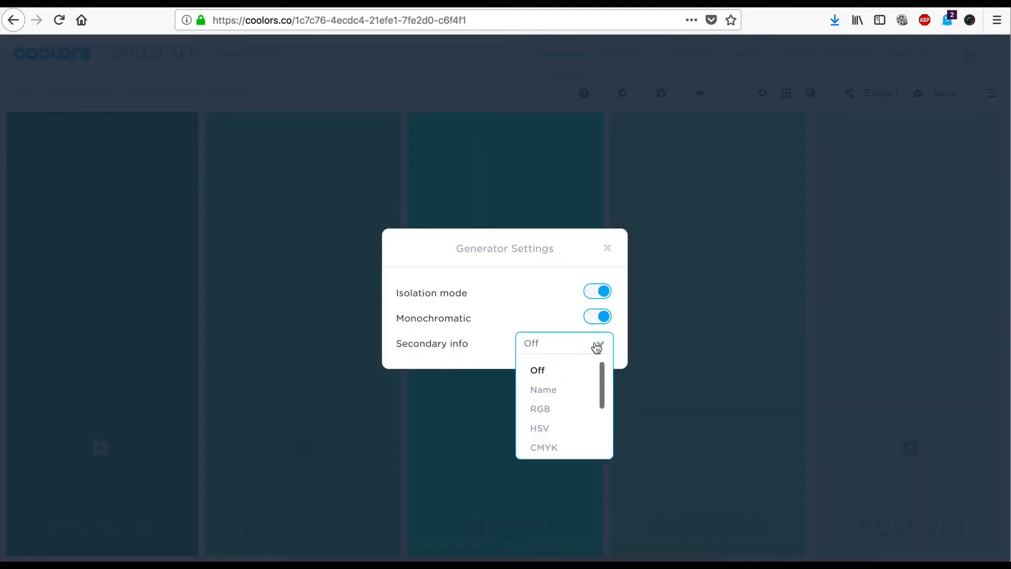
{"action": "left_click", "coordinate": [571, 409]}
{"action": "left_click", "coordinate": [607, 248]}
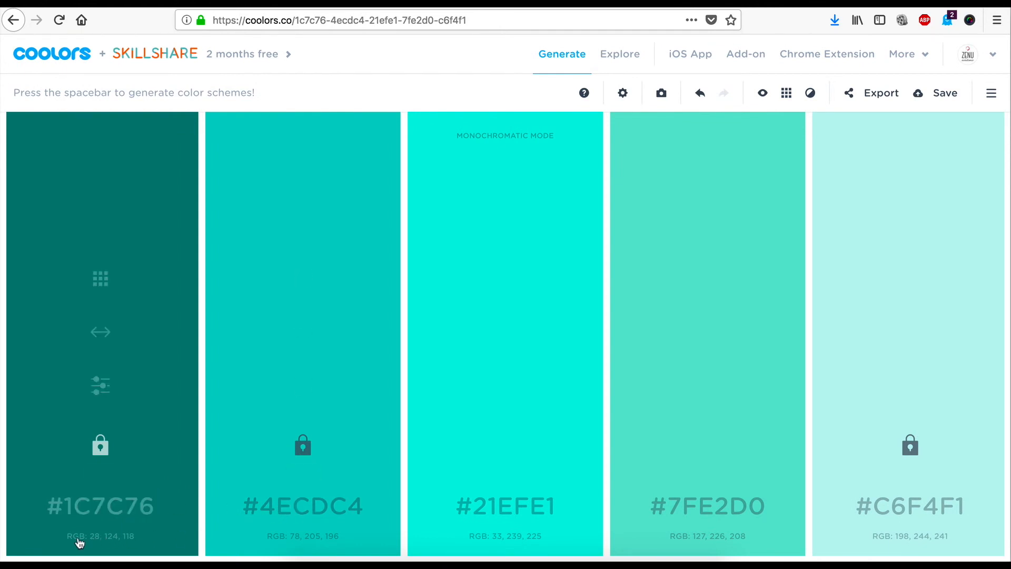
Step: Look through the other secondary info formats in the generator settings, keeping the current choice
{"action": "left_click", "coordinate": [622, 93]}
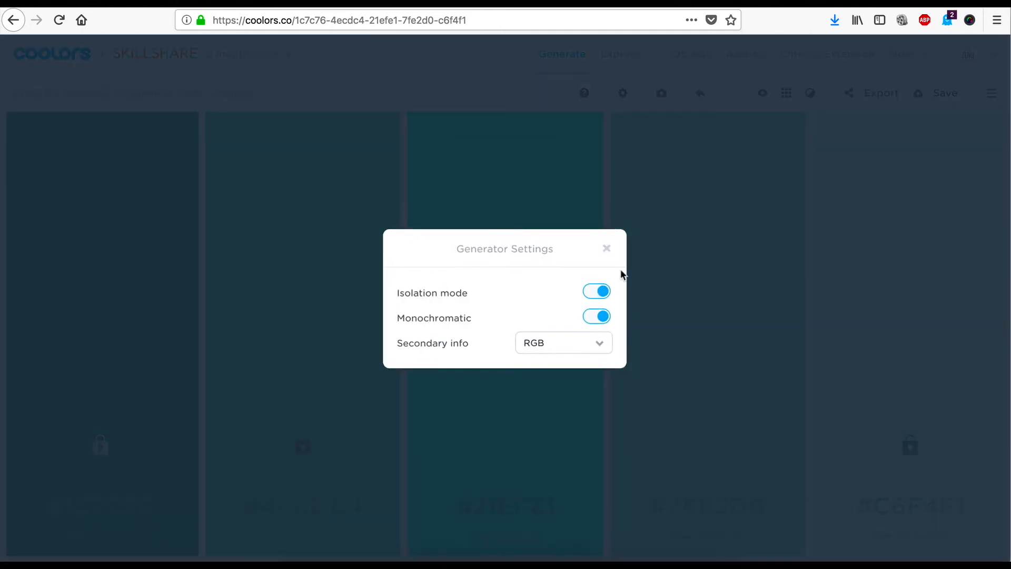
{"action": "left_click", "coordinate": [600, 345]}
{"action": "scroll", "coordinate": [562, 431], "scroll_direction": "down", "scroll_amount": 3}
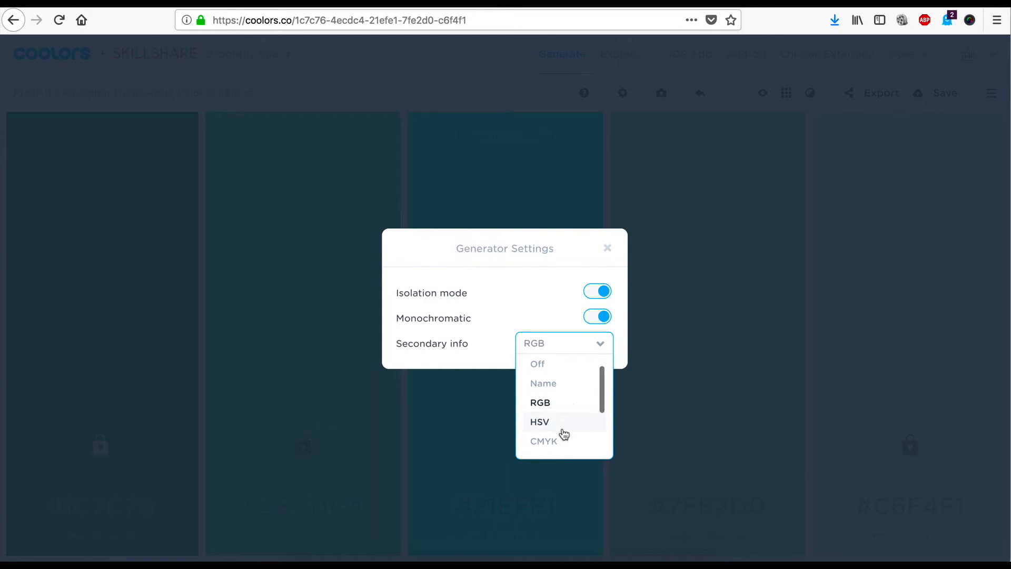
{"action": "left_click", "coordinate": [607, 248]}
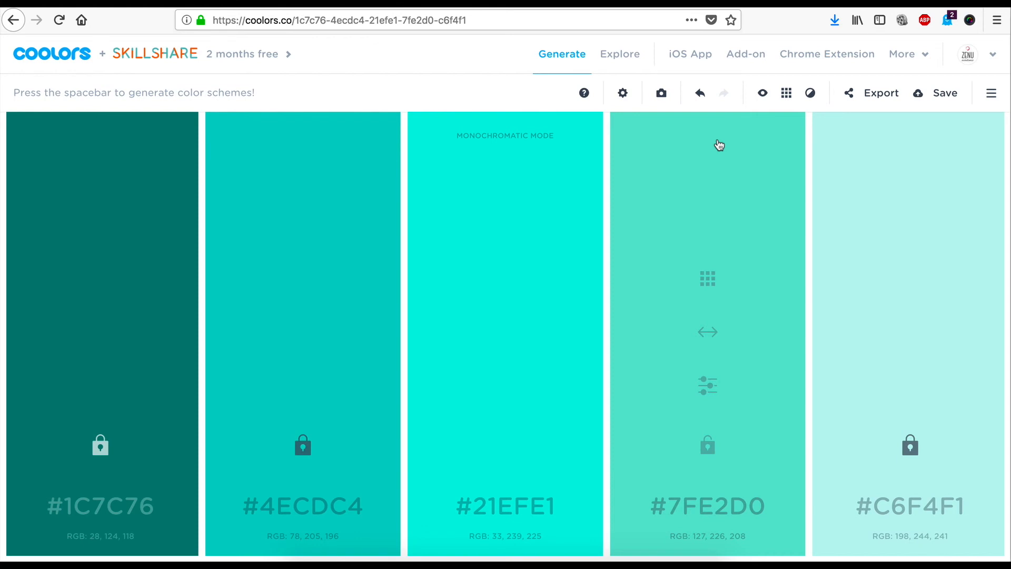
Step: Preview the palette under the Protanopia, Deuteranopia, Tritanopia and Achromatopsia color blindness simulations
{"action": "left_click", "coordinate": [762, 94]}
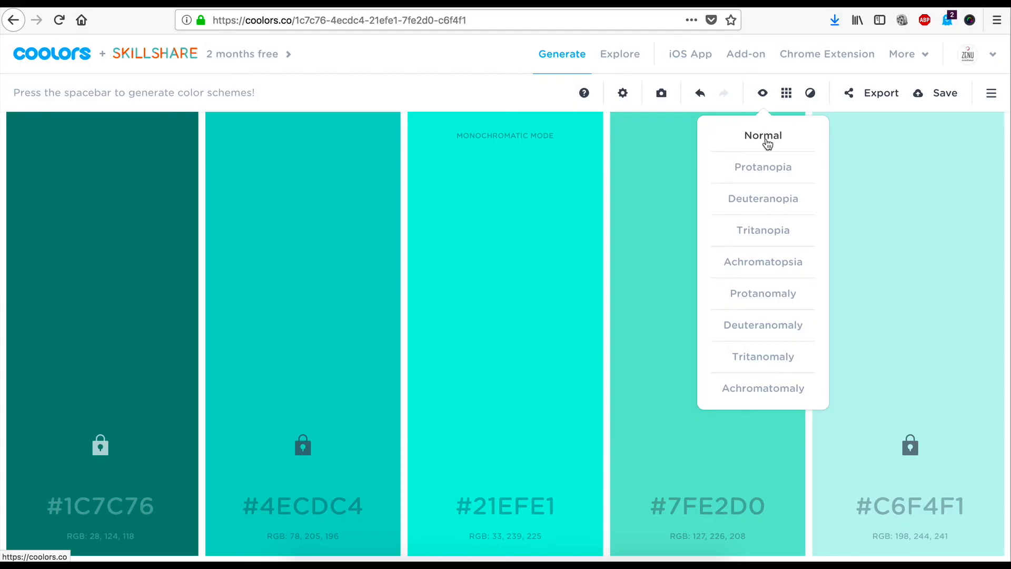
{"action": "left_click", "coordinate": [765, 173]}
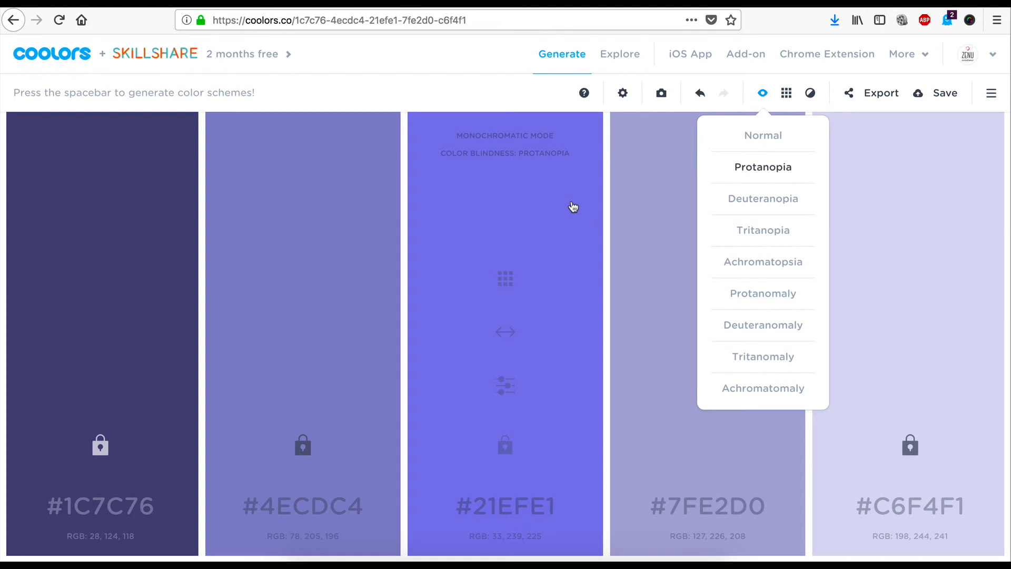
{"action": "left_click", "coordinate": [780, 208]}
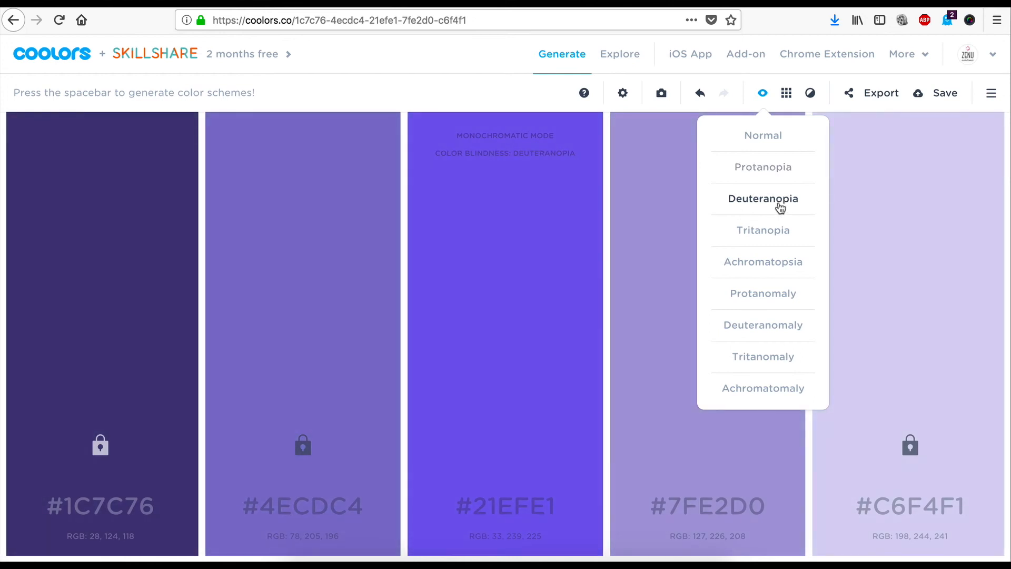
{"action": "left_click", "coordinate": [770, 232]}
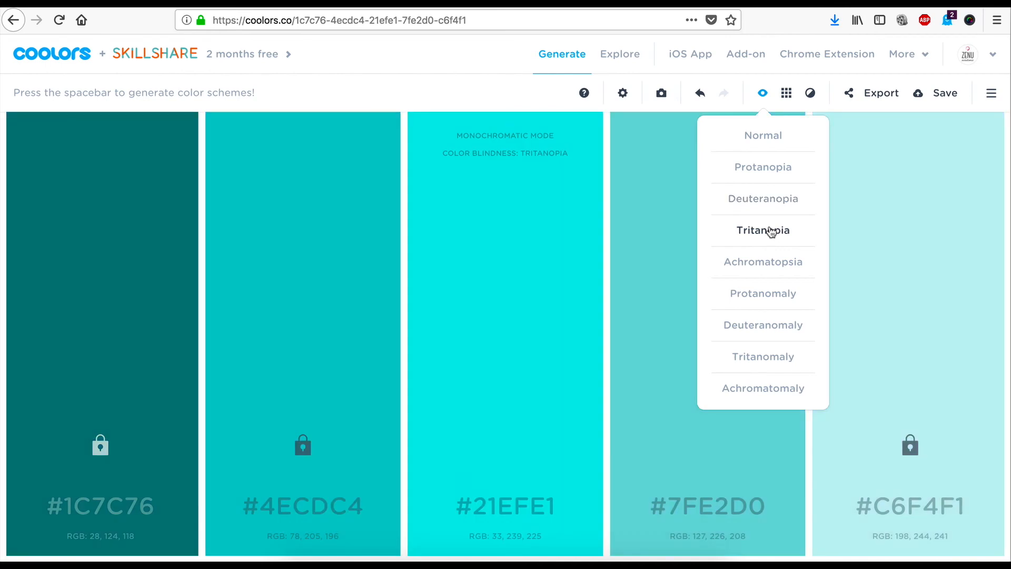
{"action": "left_click", "coordinate": [770, 265]}
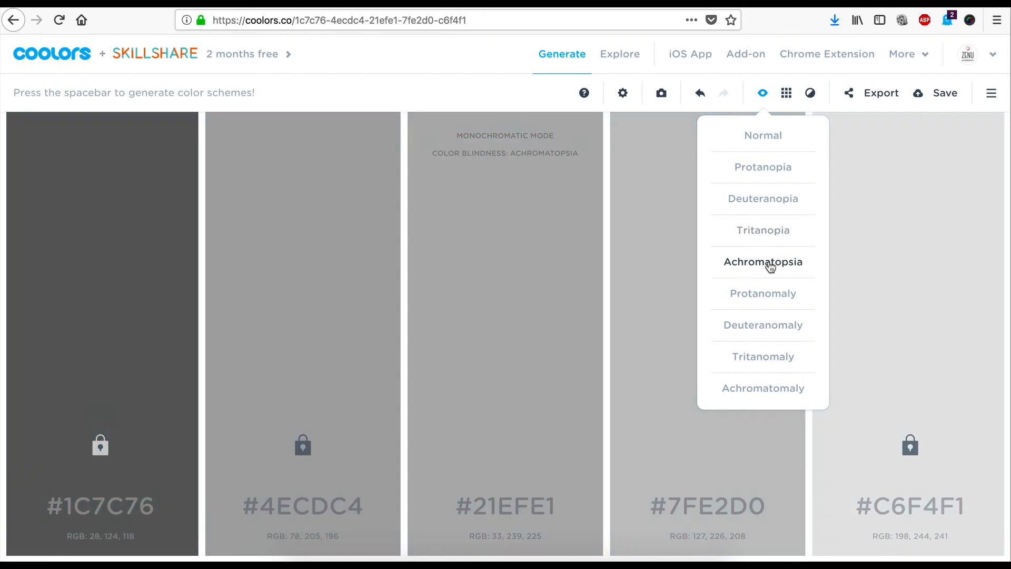
Step: Preview the palette under the Protanomaly, Deuteranomaly, Tritanomaly and Achromatomaly color blindness simulations
{"action": "left_click", "coordinate": [769, 294]}
{"action": "left_click", "coordinate": [768, 326]}
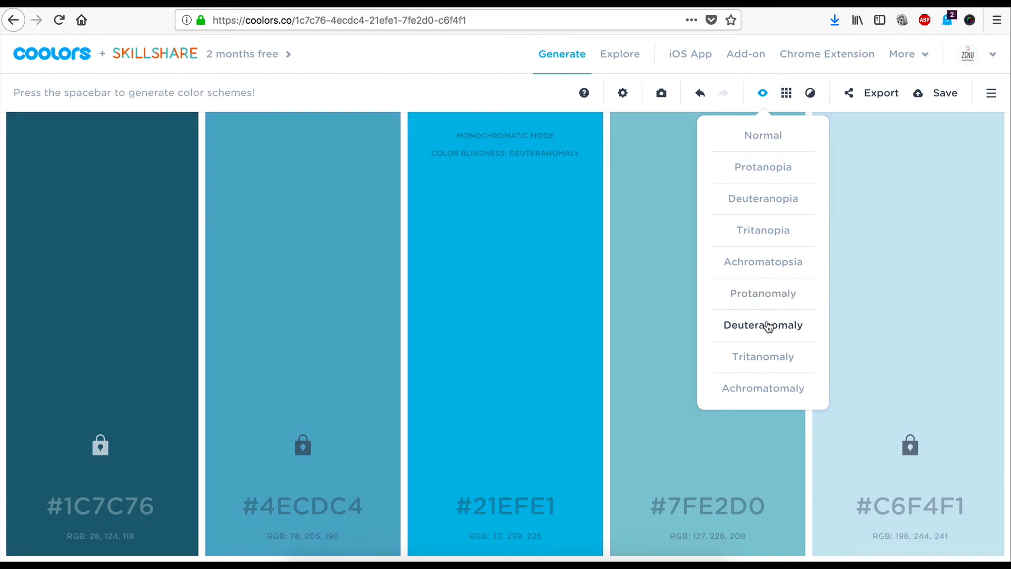
{"action": "left_click", "coordinate": [765, 363]}
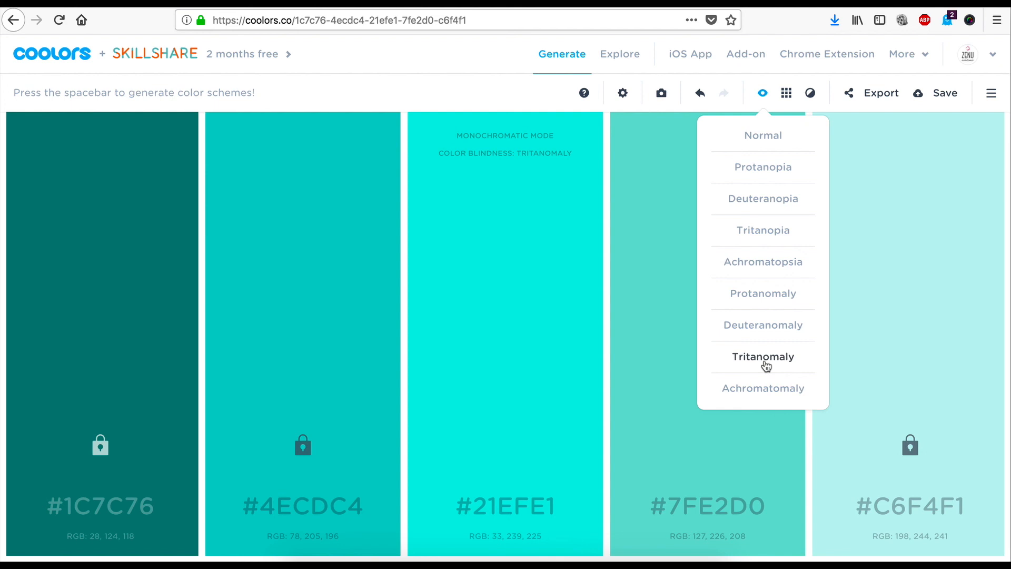
{"action": "left_click", "coordinate": [766, 390]}
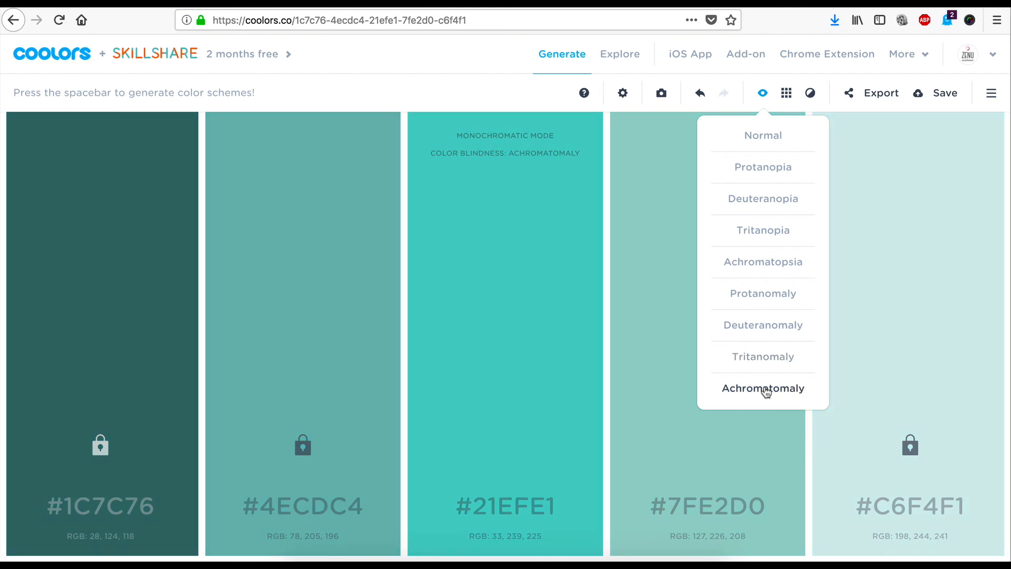
{"action": "left_click", "coordinate": [763, 94]}
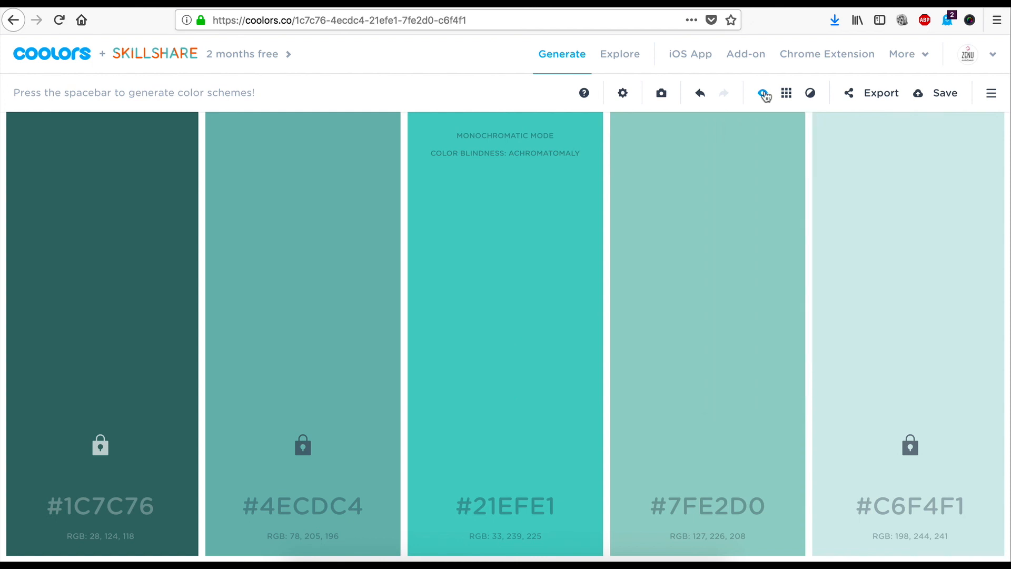